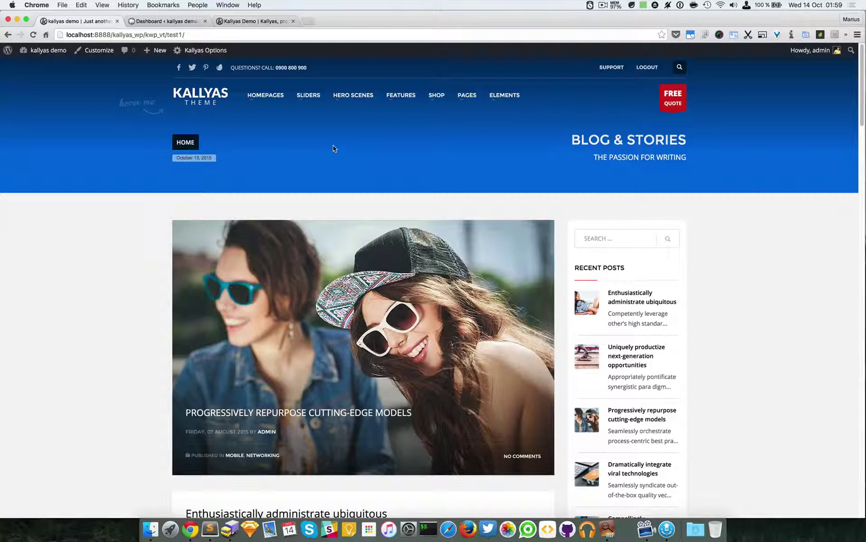
Switch to the live Kallyas demo site and go to Recent Work under the ELEMENTS menu.
left_click(271, 21)
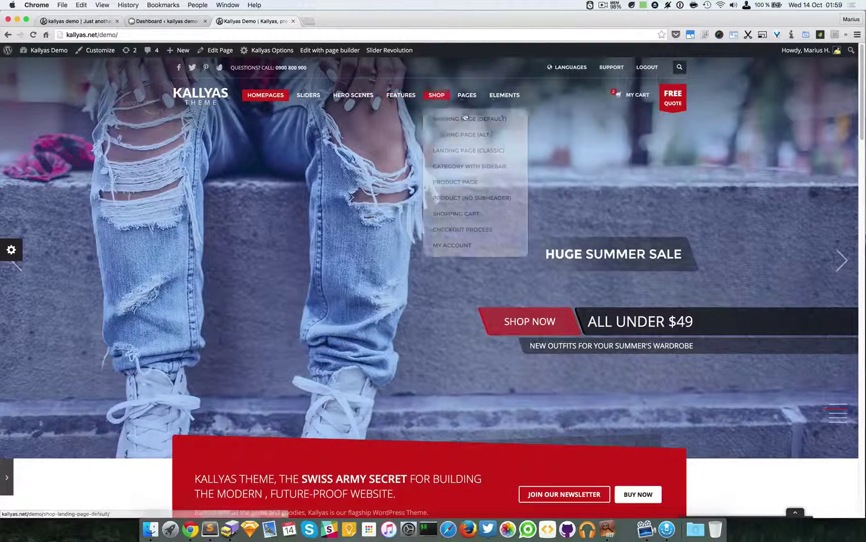
mouse_move(504, 97)
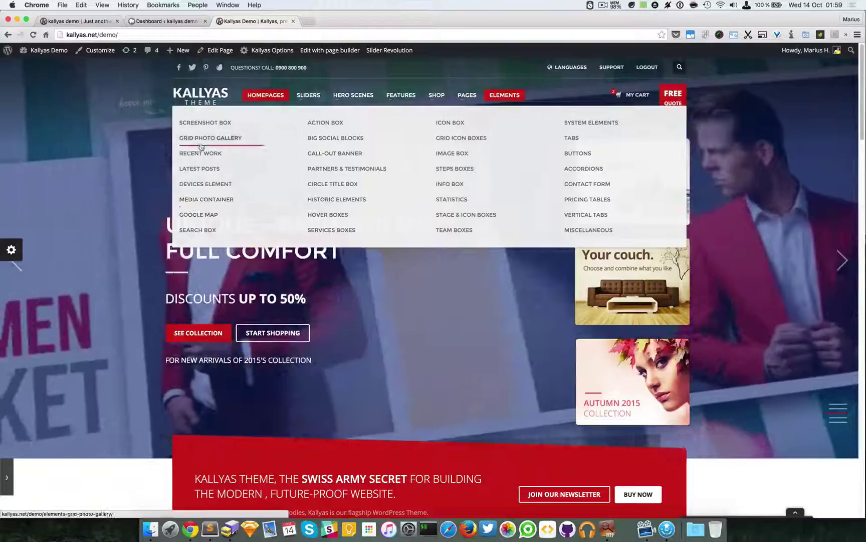
Open the Elements – Recent Work demo page and scroll through its examples.
left_click(201, 160)
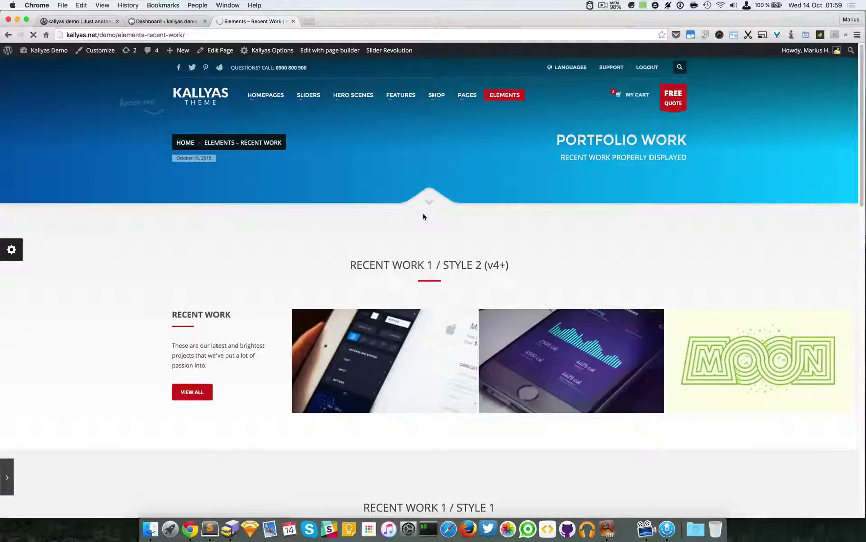
scroll(424, 216, "down", 2)
scroll(424, 215, "down", 10)
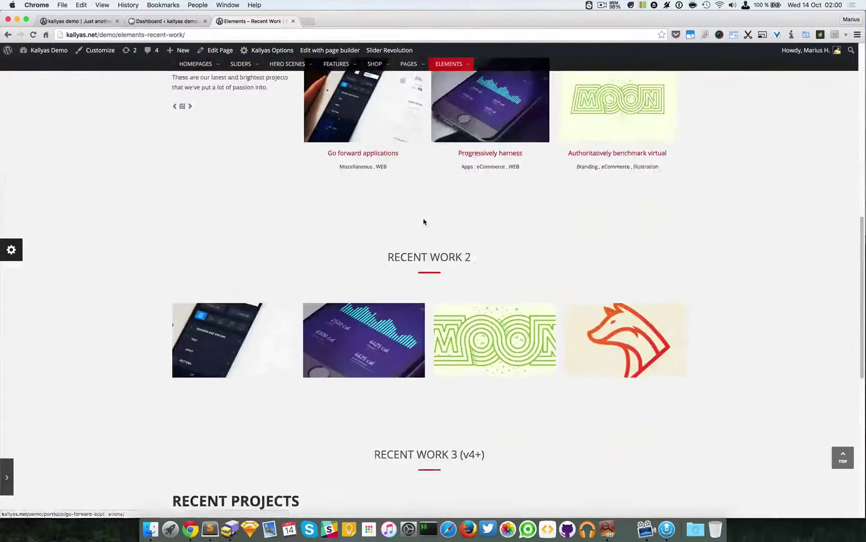
scroll(424, 221, "down", 5)
scroll(424, 222, "up", 20)
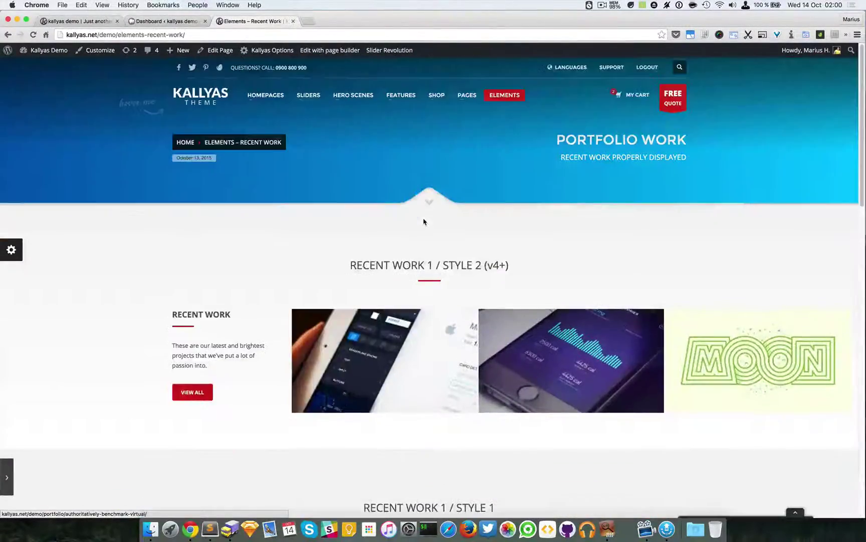
Highlight 'RECENT WORK 1', 'STYLE 2' and 'v4+' in the Style 2 example heading.
left_click_drag(353, 266, 431, 264)
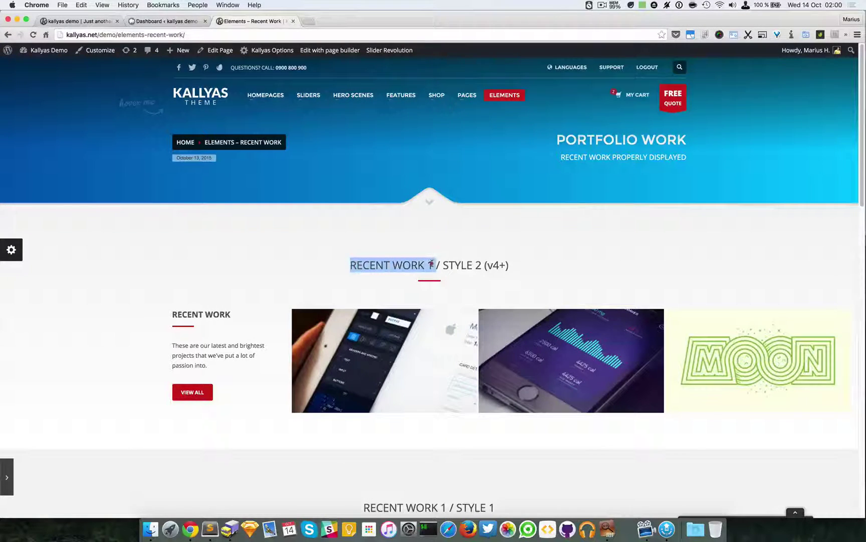
scroll(462, 221, "down", 2)
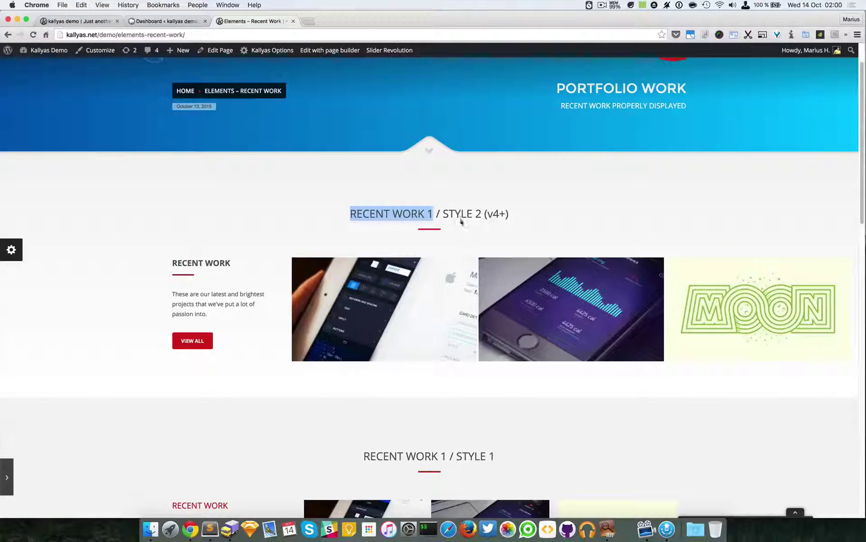
scroll(444, 207, "down", 1)
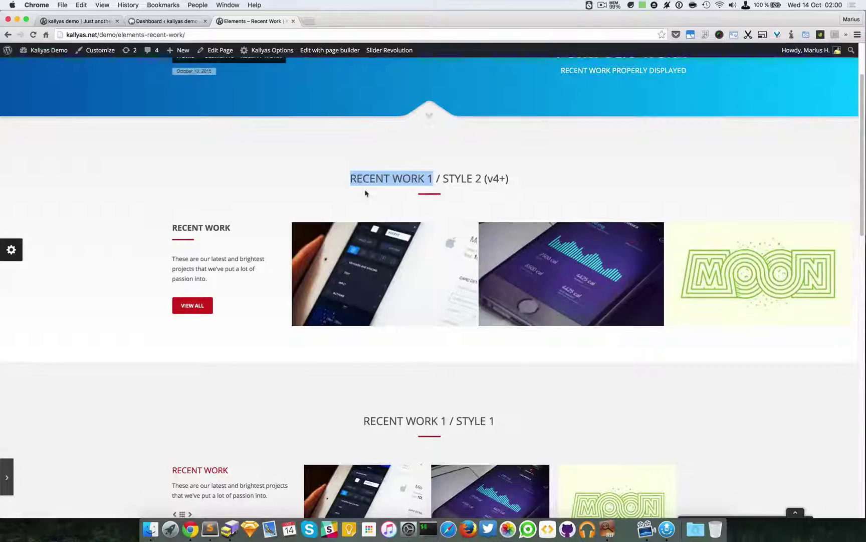
left_click(387, 185)
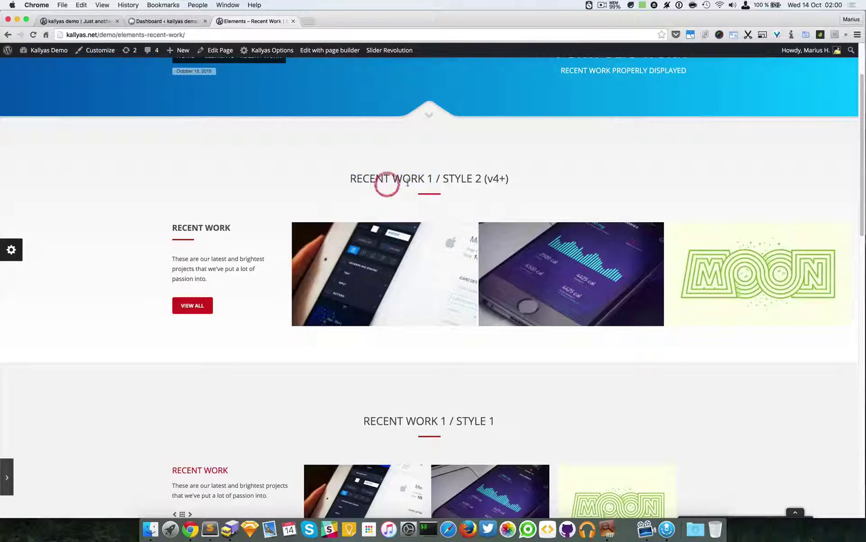
scroll(401, 181, "down", 1)
left_click_drag(457, 145, 501, 144)
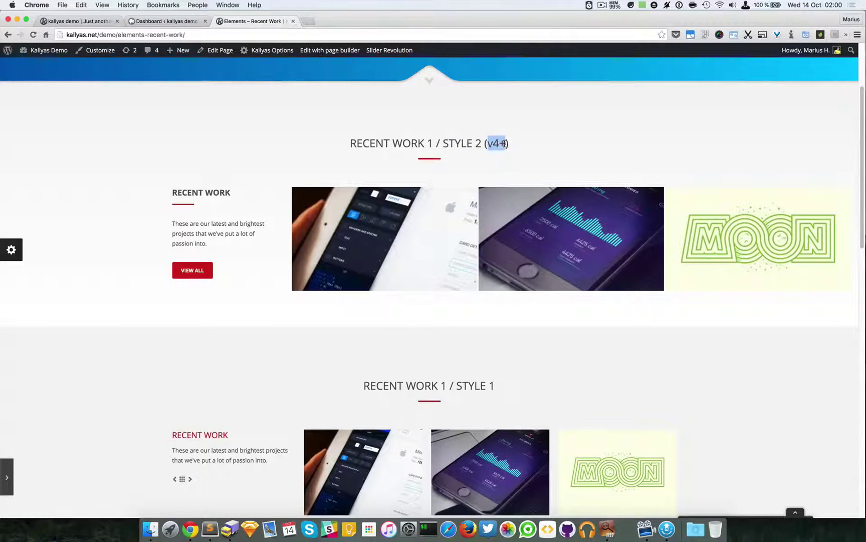
left_click(503, 144)
left_click_drag(508, 144, 486, 145)
left_click(486, 145)
Advance the Style 2 carousel by two items and the Style 1 carousel by one.
scroll(160, 281, "up", 3)
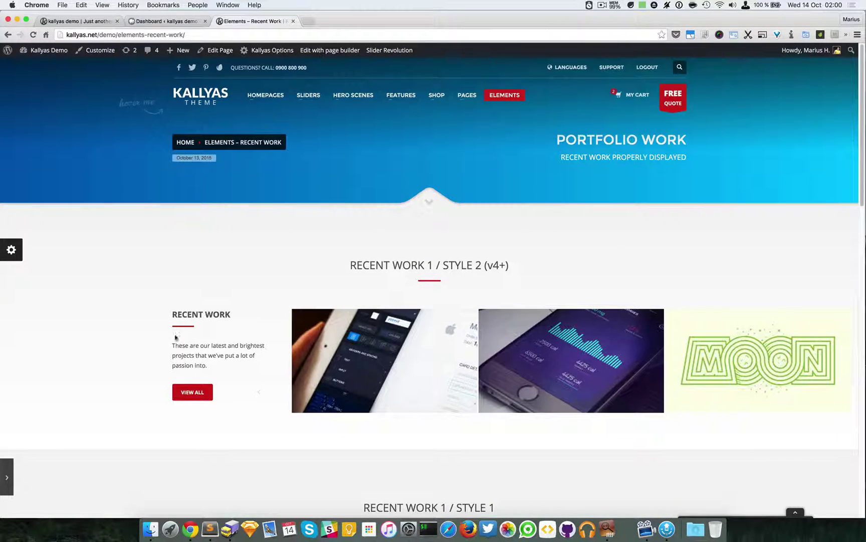
scroll(175, 341, "down", 3)
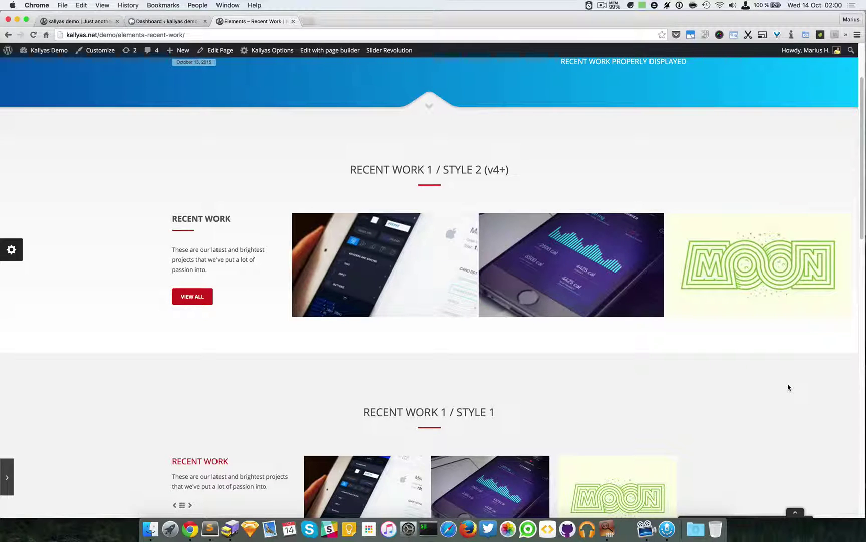
scroll(788, 387, "down", 2)
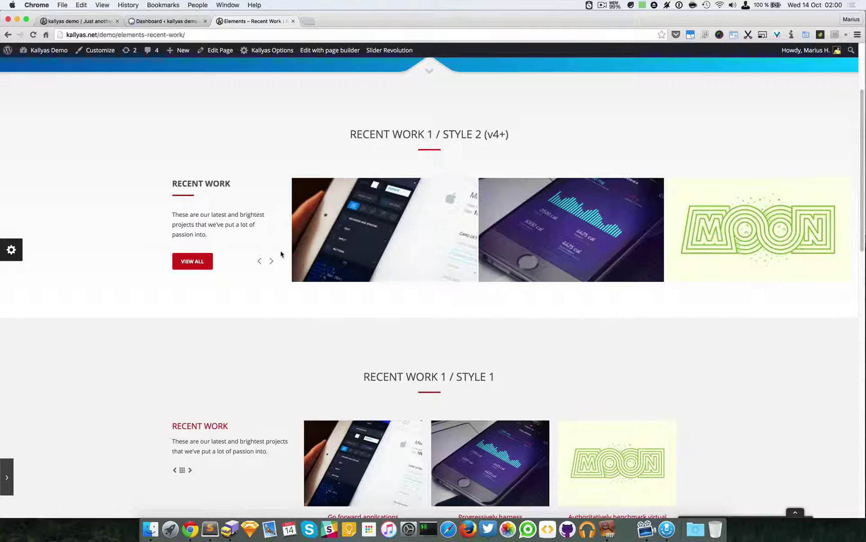
left_click(272, 261)
left_click(273, 262)
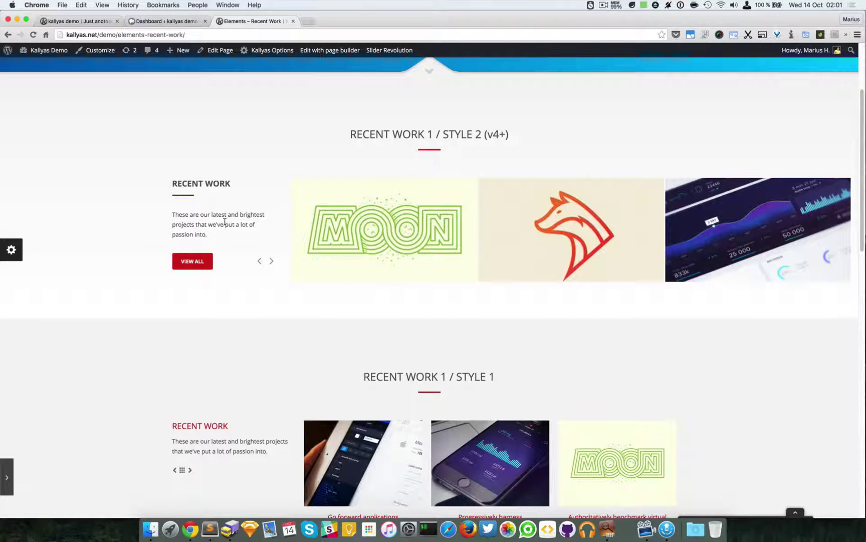
scroll(225, 222, "down", 4)
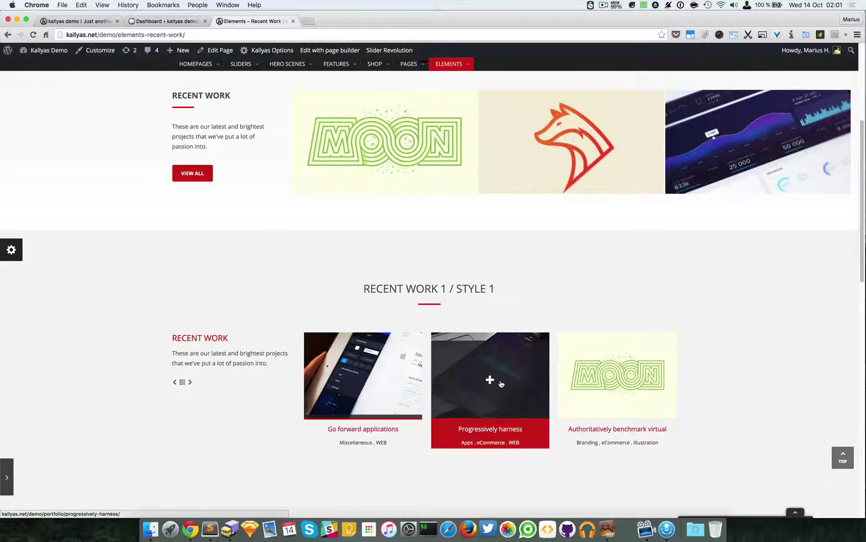
left_click(190, 382)
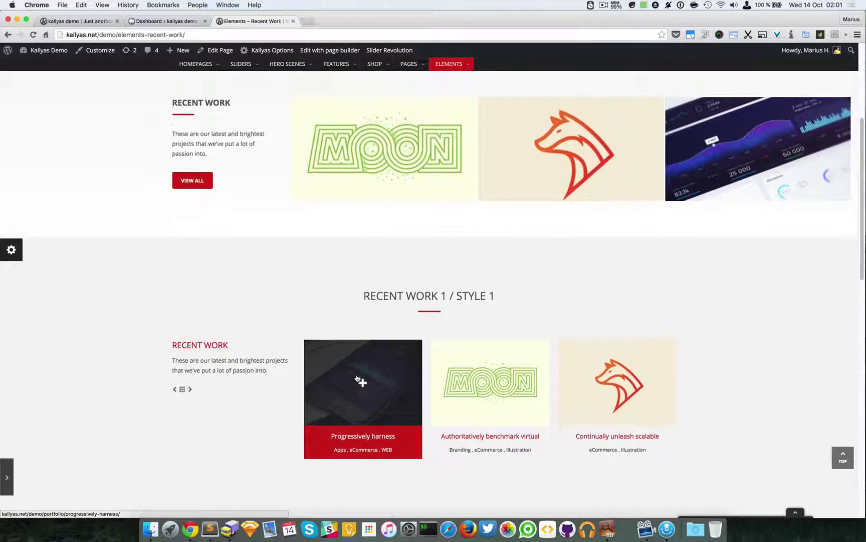
scroll(359, 381, "up", 5)
Open the page in the page builder and change the Recent Work item height from 230 to 300.
left_click(326, 52)
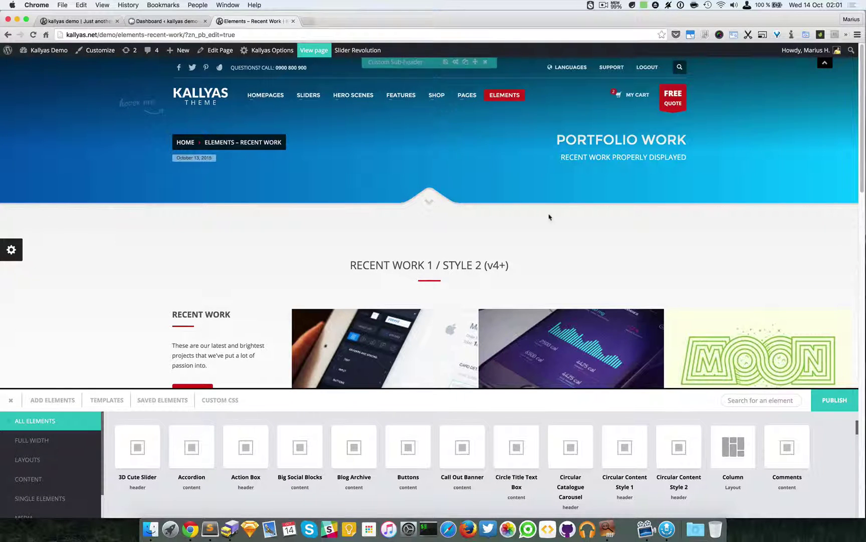
scroll(577, 211, "down", 3)
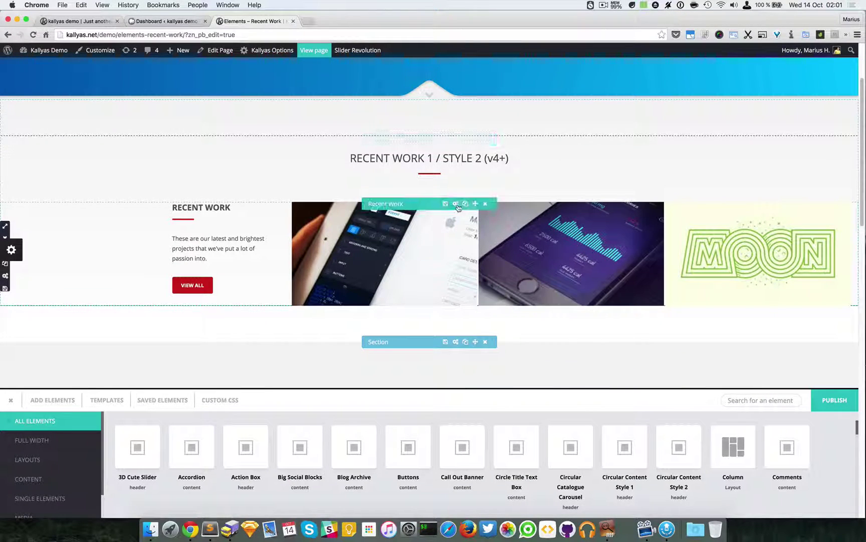
left_click(456, 205)
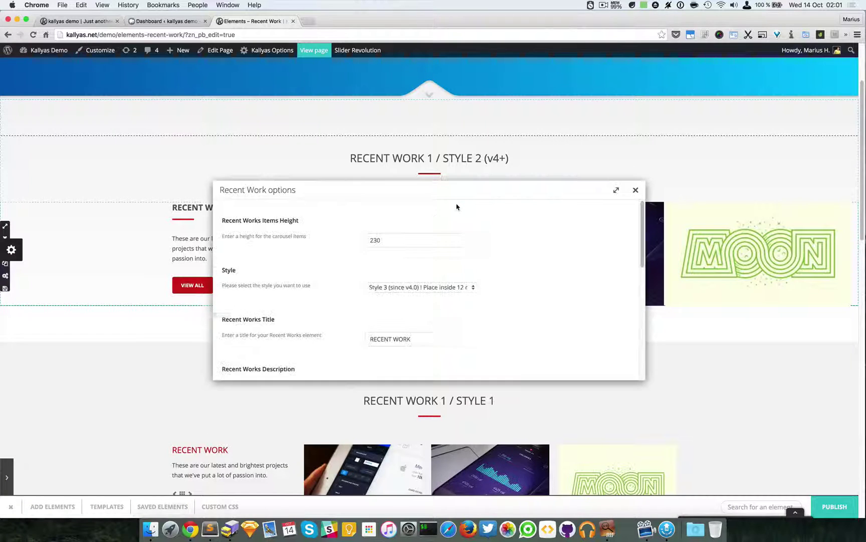
left_click_drag(457, 195, 622, 274)
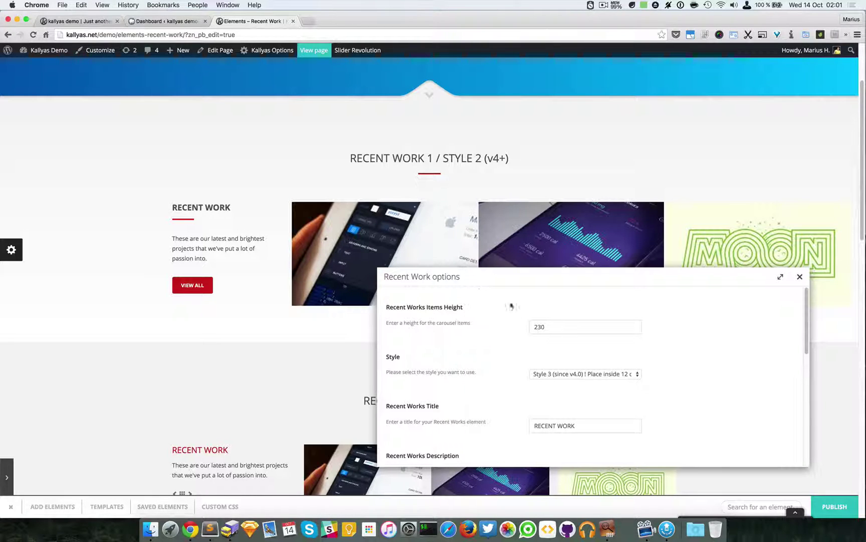
left_click_drag(538, 325, 508, 324)
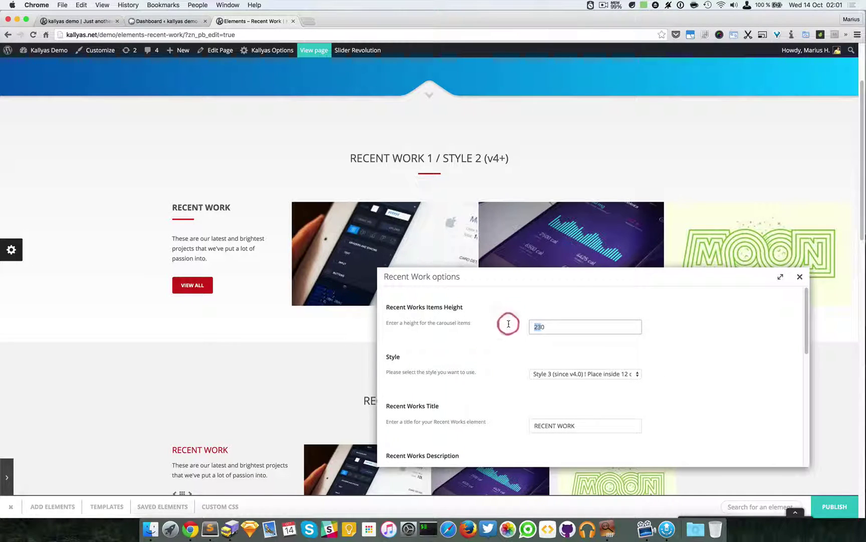
left_click(799, 278)
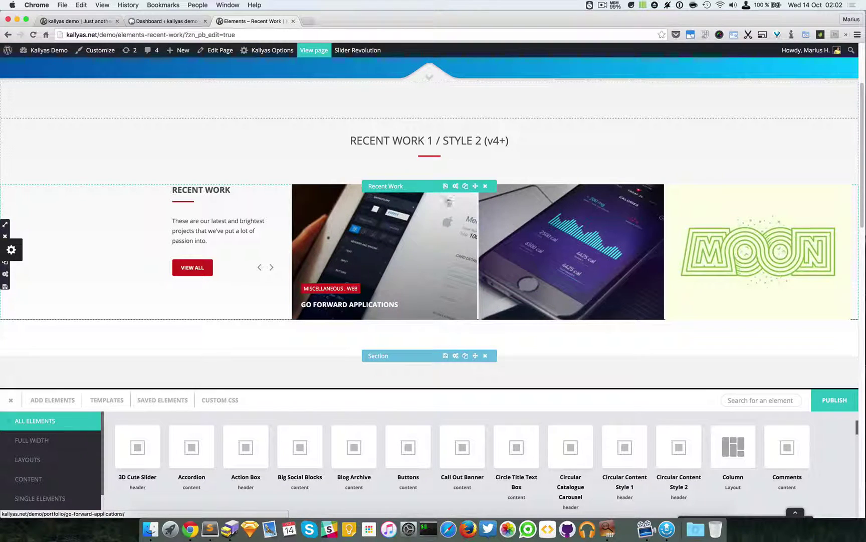
Set the Recent Work element's style to 'Style 3 (since v4.0) | Place inside 12 cols'.
left_click(456, 186)
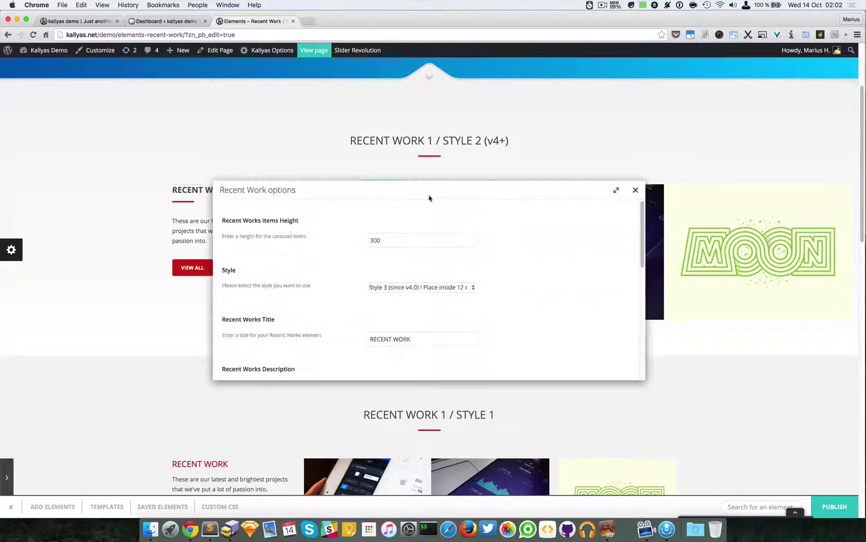
left_click_drag(430, 195, 564, 274)
scroll(506, 329, "down", 3)
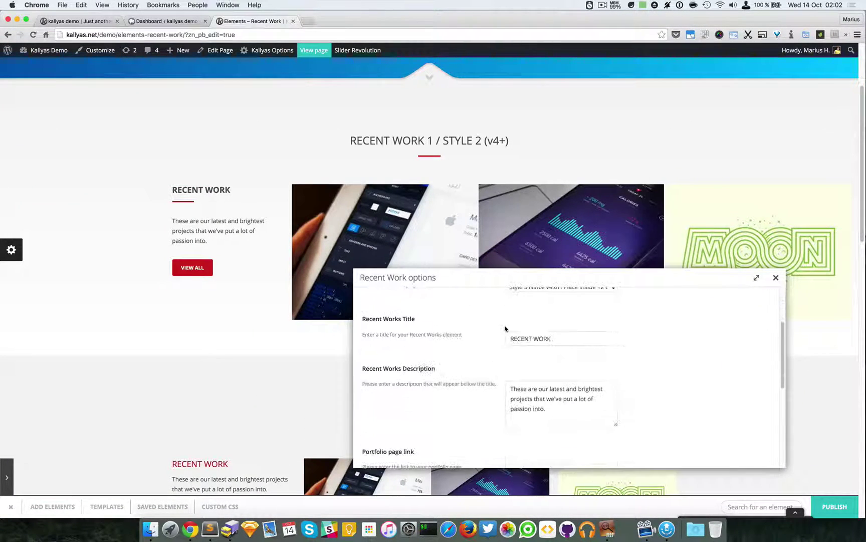
scroll(506, 324, "up", 2)
left_click(536, 340)
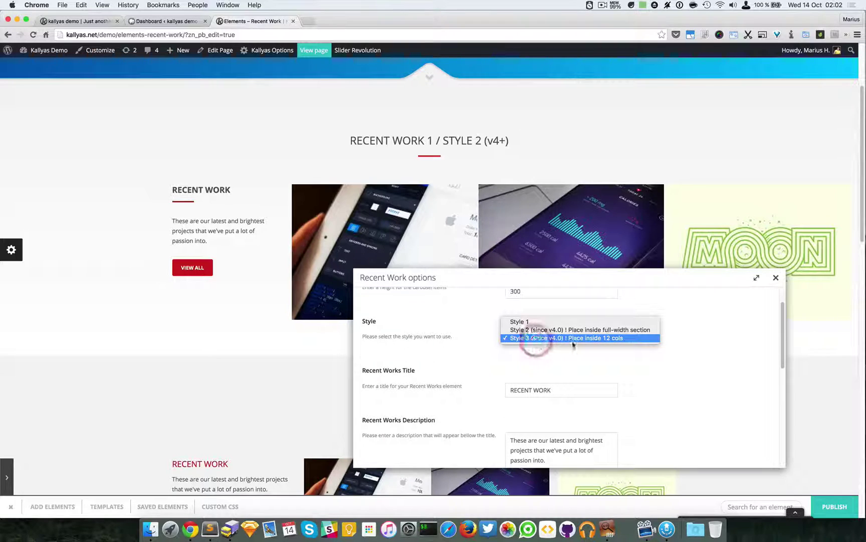
left_click(657, 364)
left_click(606, 337)
left_click(558, 340)
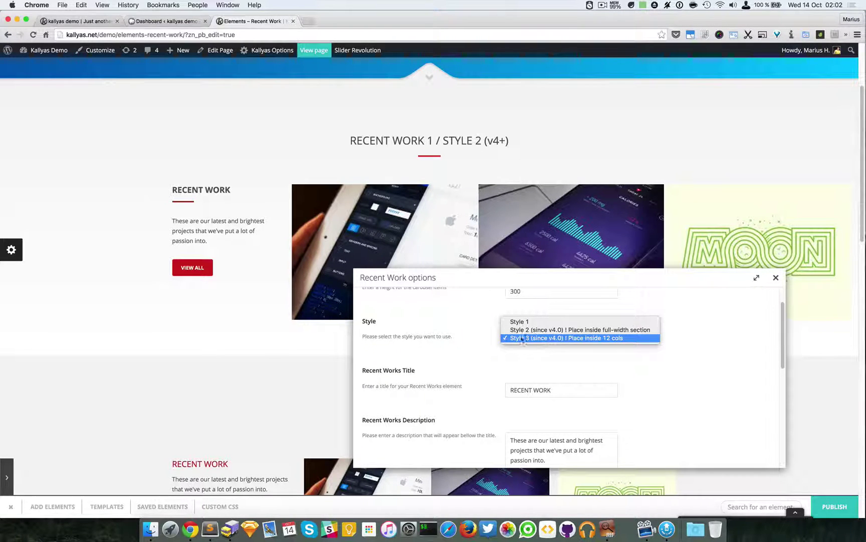
left_click(459, 336)
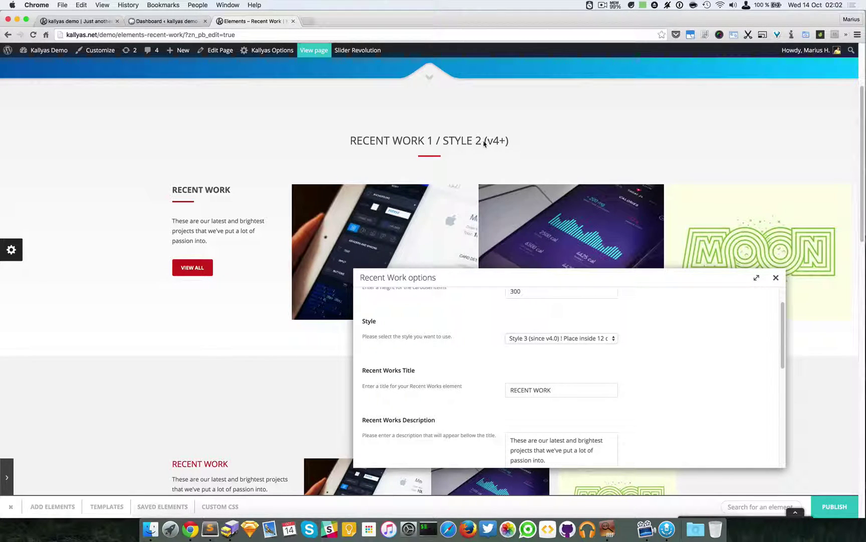
left_click(576, 341)
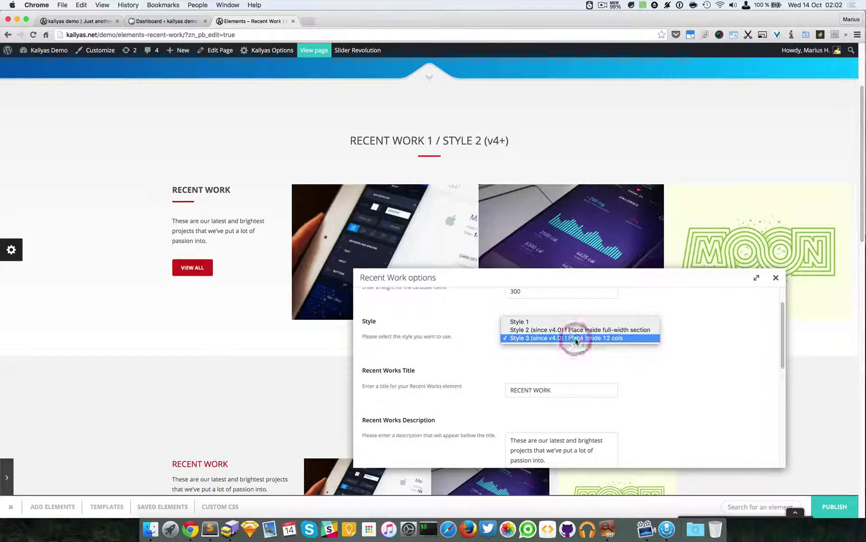
left_click(643, 379)
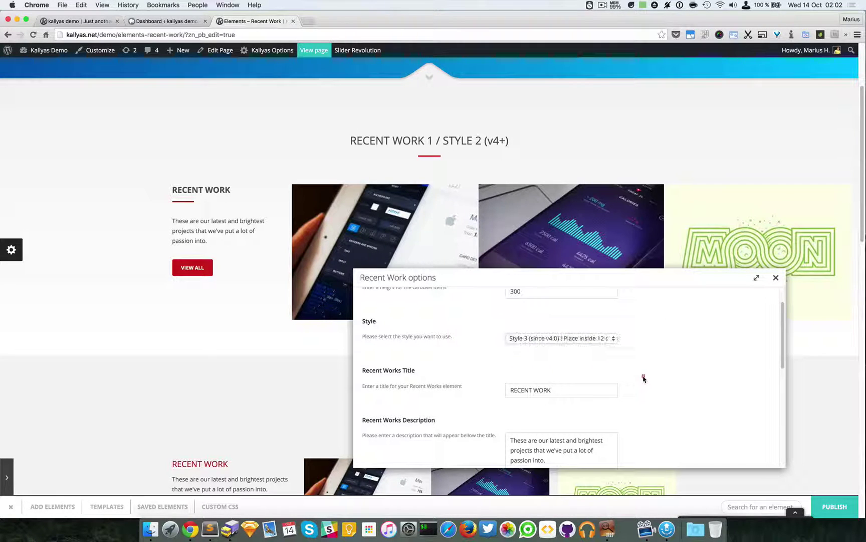
left_click(603, 340)
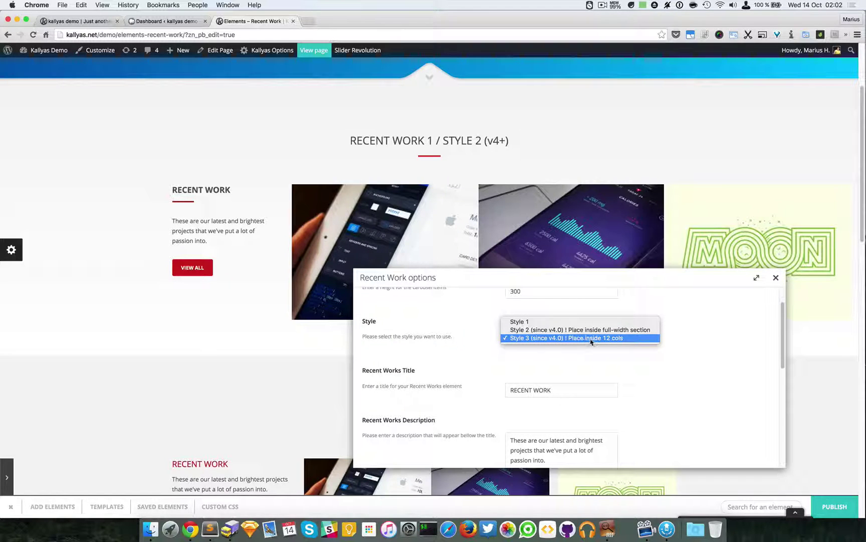
left_click(619, 347)
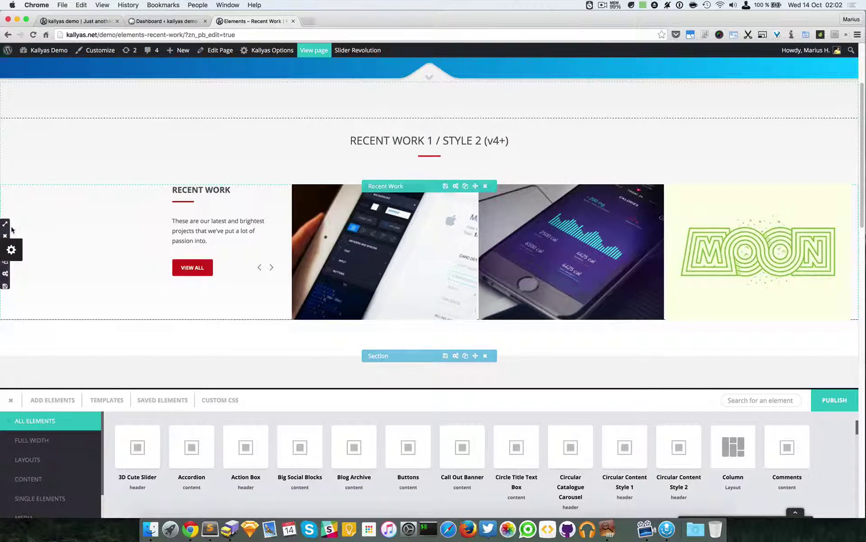
Switch the surrounding section's size to Fixed width, then back to Full width.
mouse_move(5, 224)
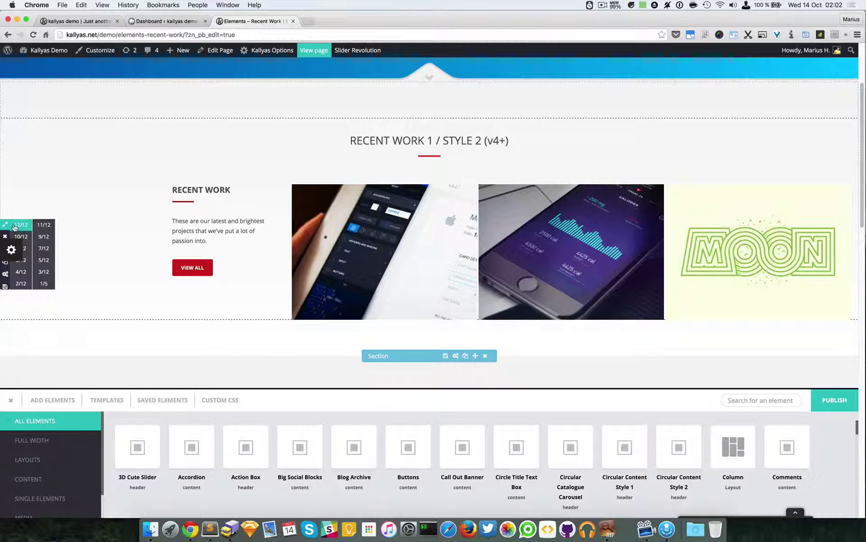
left_click(457, 355)
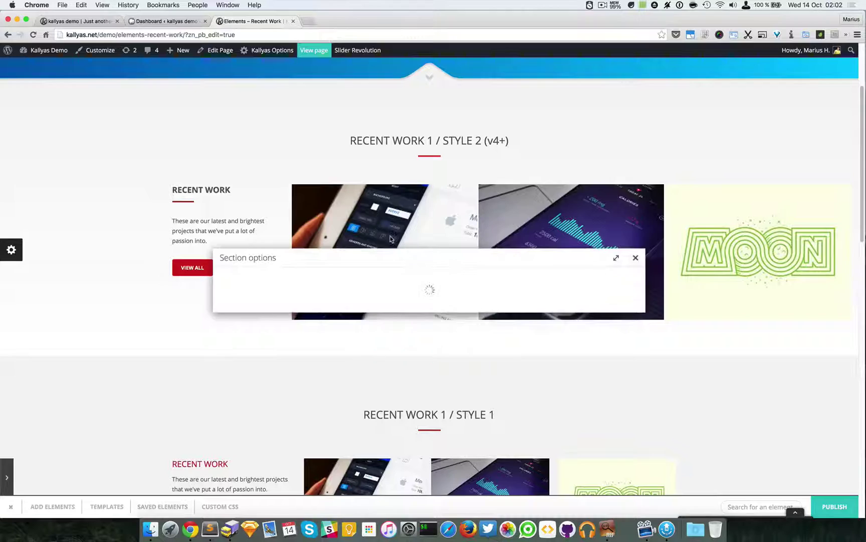
left_click_drag(407, 191, 456, 281)
scroll(476, 391, "down", 5)
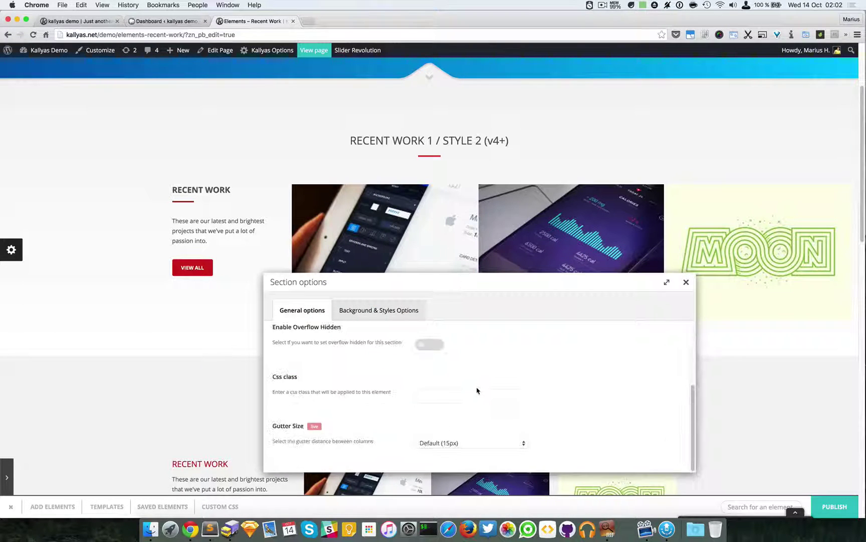
scroll(444, 385, "up", 2)
scroll(444, 385, "up", 1)
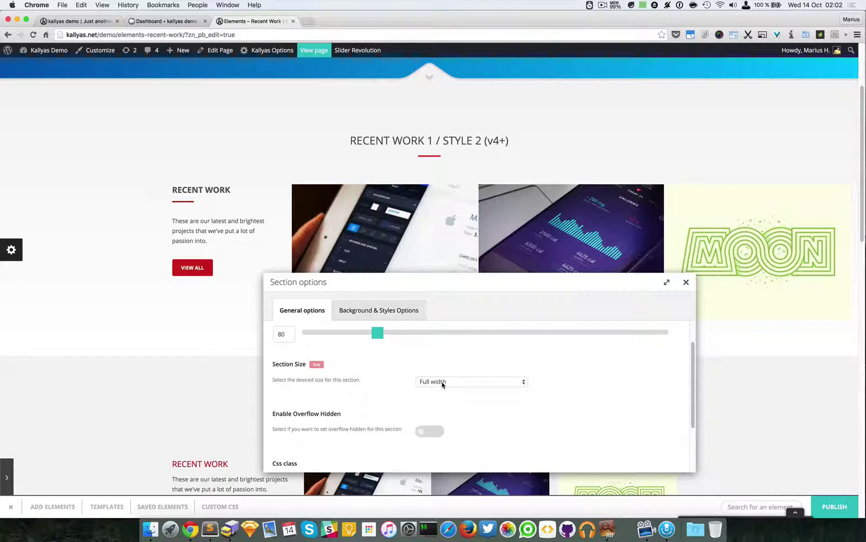
left_click(442, 384)
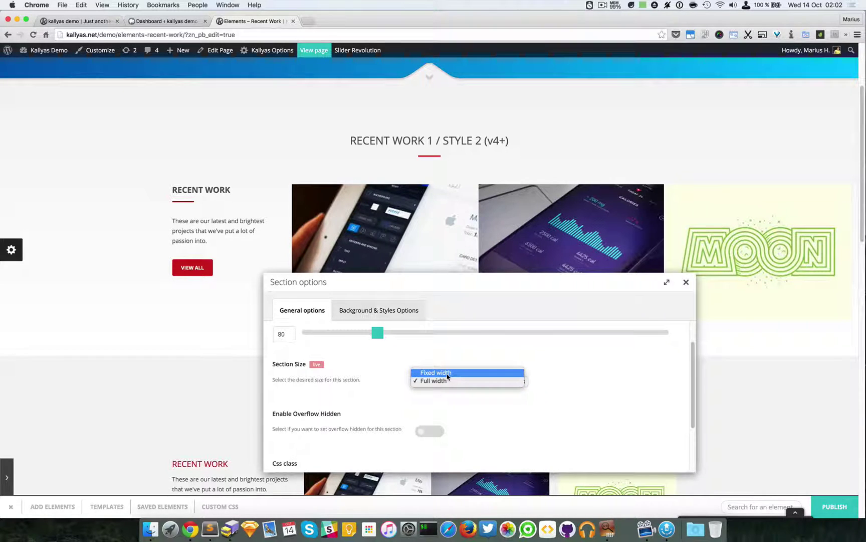
left_click(447, 374)
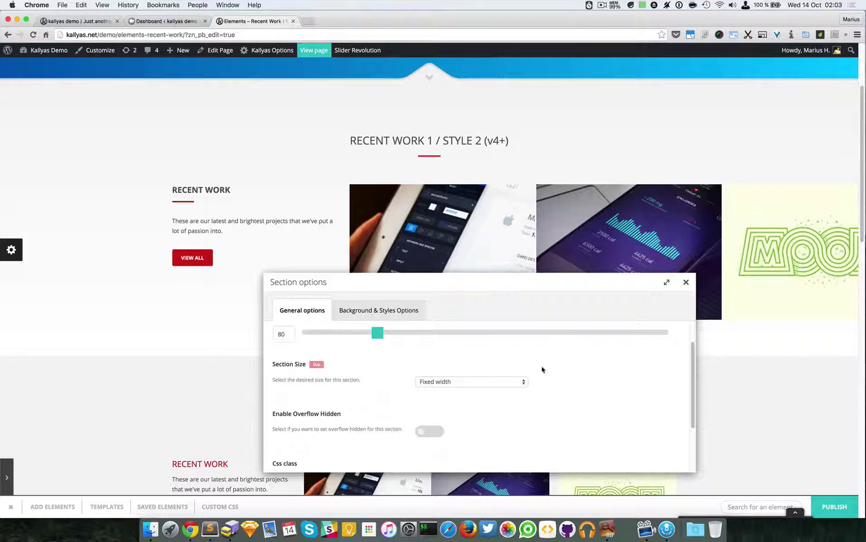
left_click(483, 385)
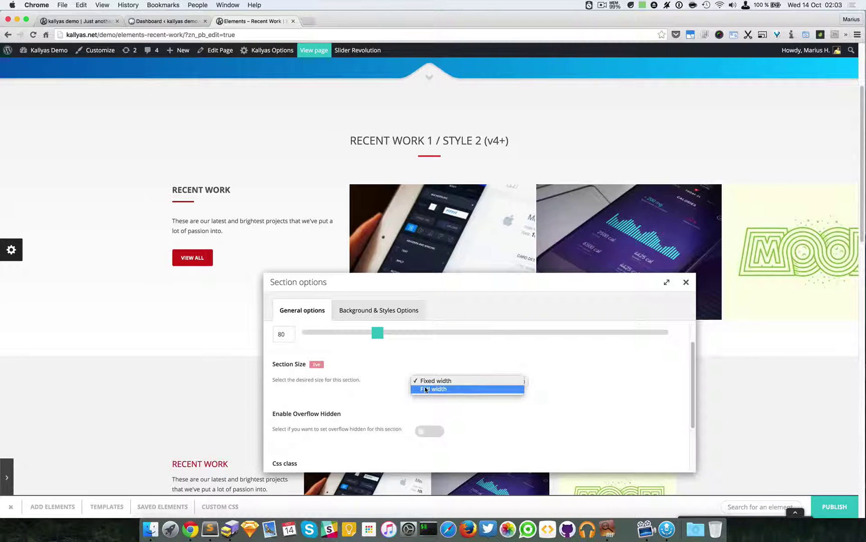
left_click(442, 390)
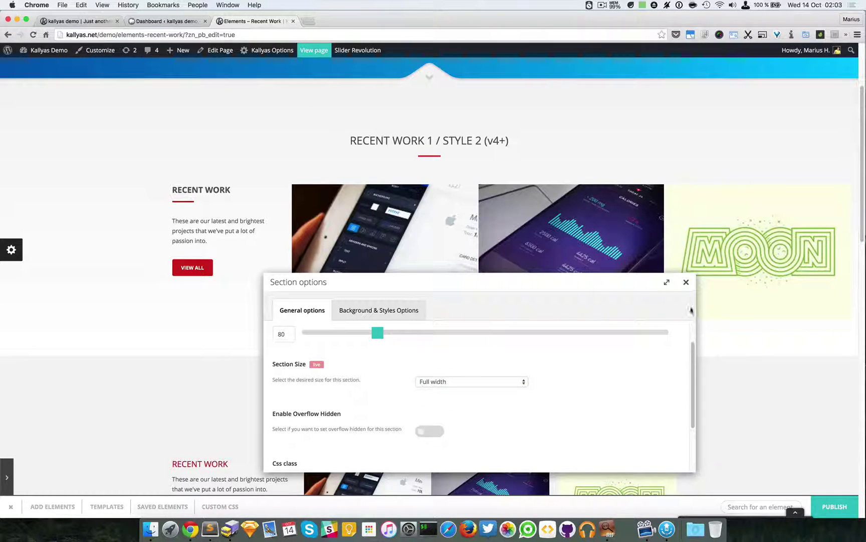
left_click(688, 280)
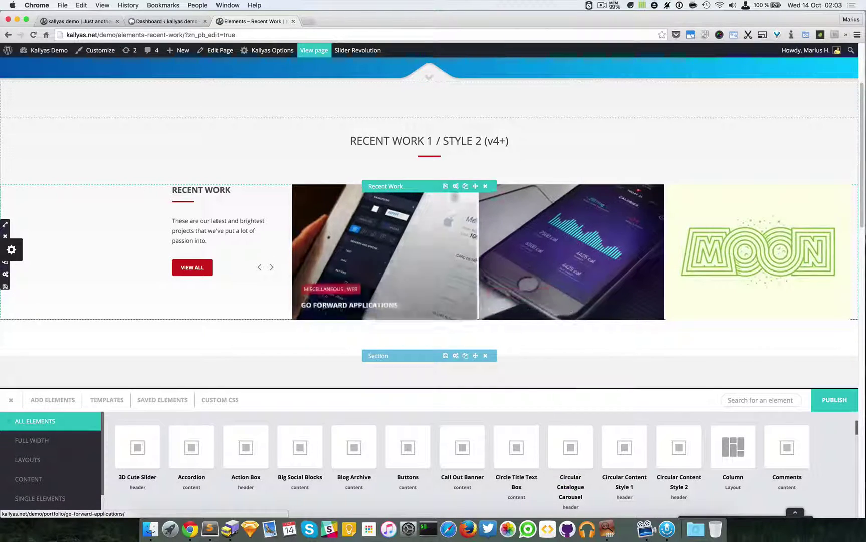
left_click(455, 186)
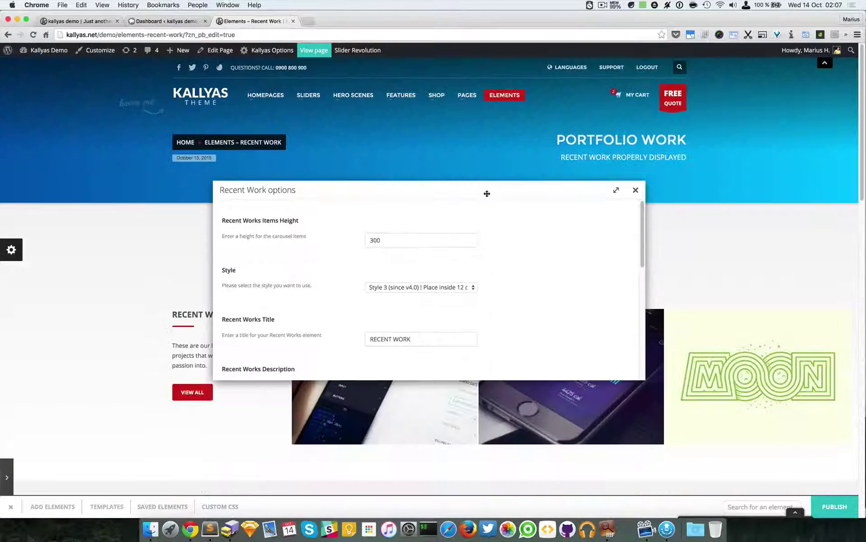
left_click_drag(485, 194, 645, 110)
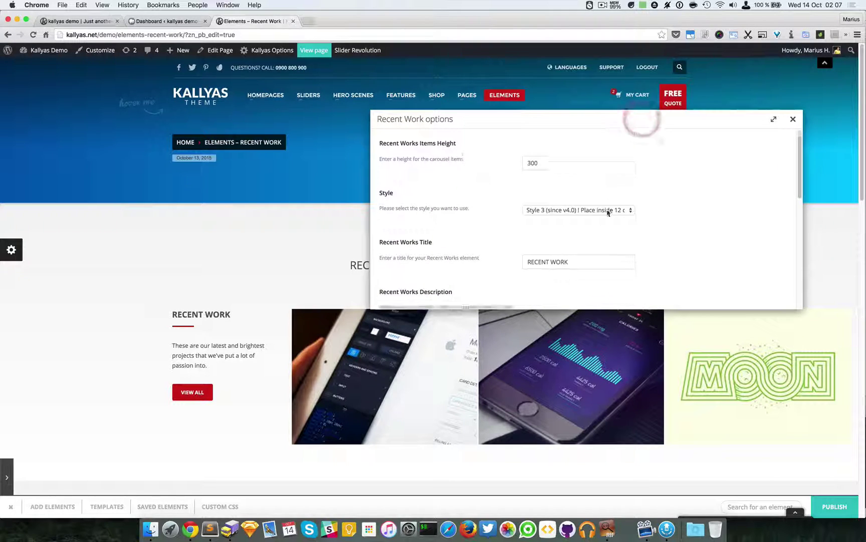
scroll(607, 216, "down", 2)
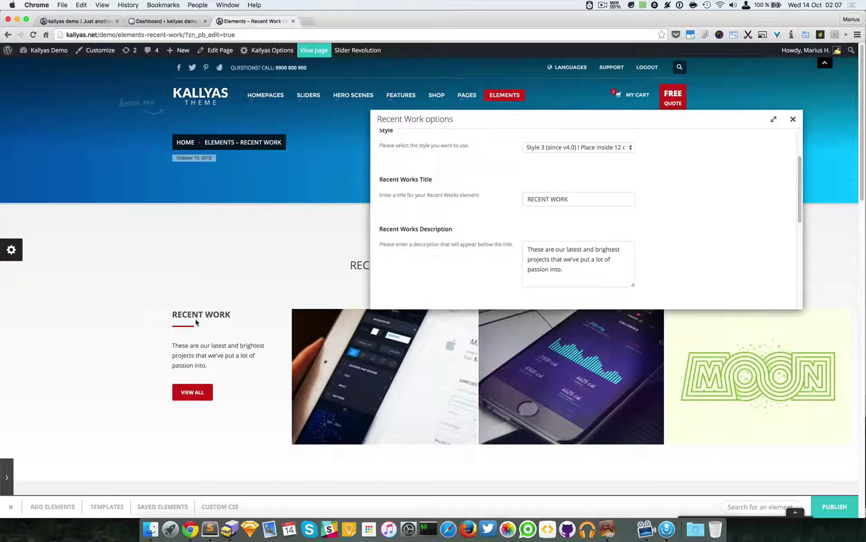
scroll(440, 268, "down", 3)
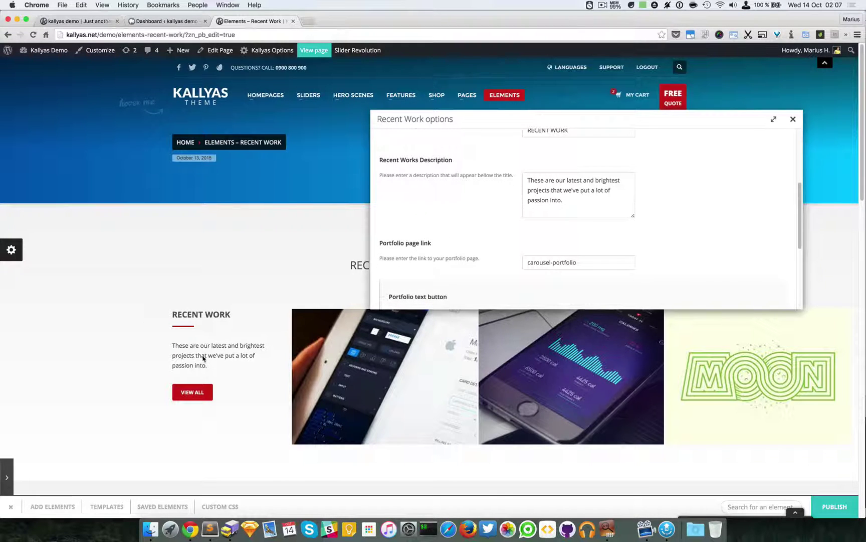
scroll(607, 273, "down", 2)
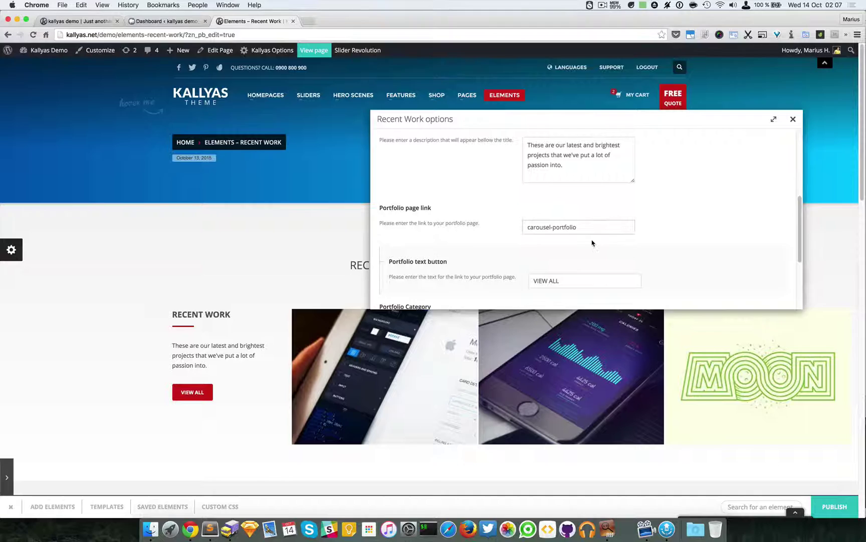
scroll(592, 243, "down", 4)
left_click_drag(561, 210, 534, 210)
left_click(536, 210)
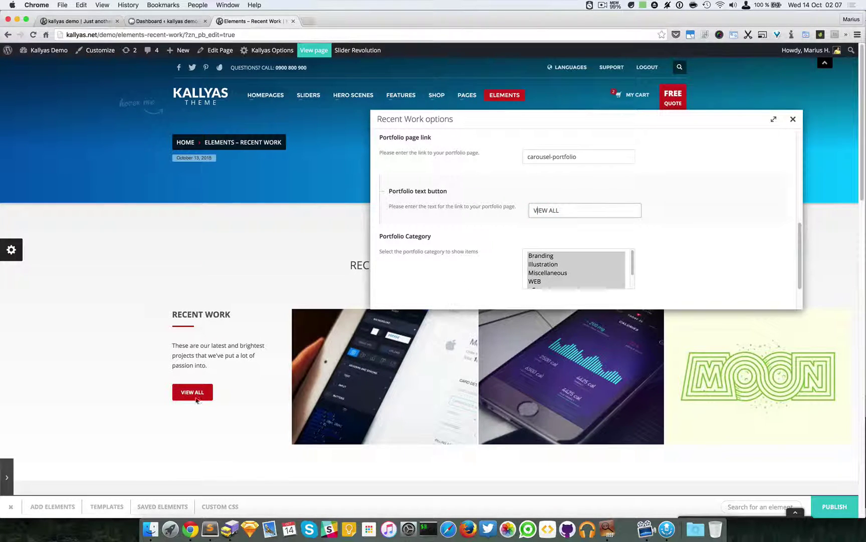
scroll(413, 289, "down", 2)
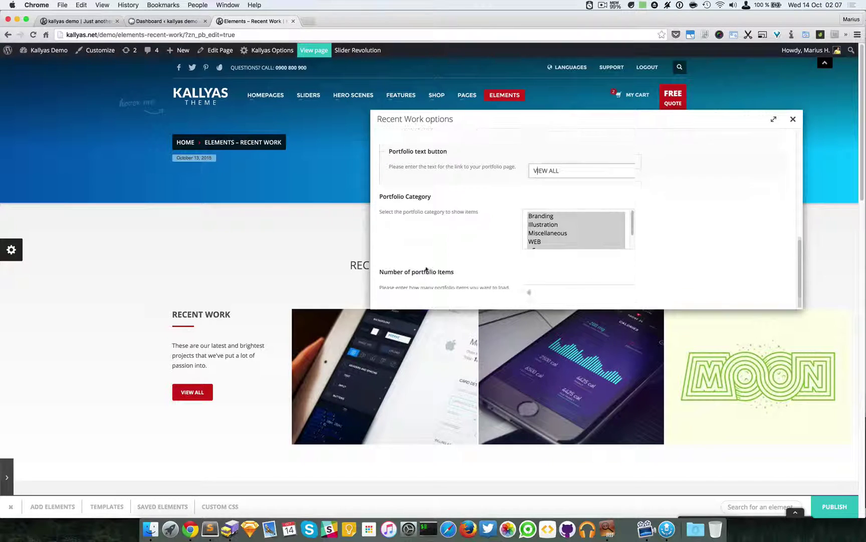
Select all portfolio categories, then narrow the Portfolio Category selection to Branding only.
scroll(617, 242, "down", 2)
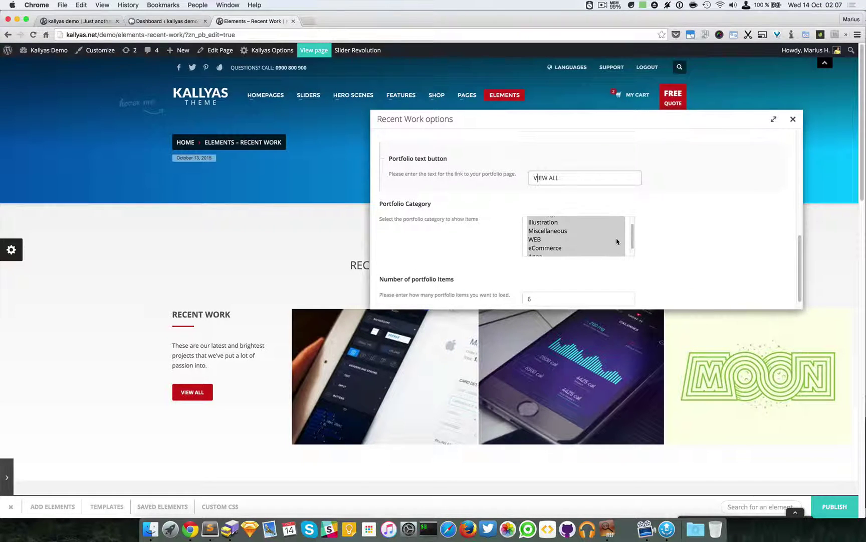
scroll(617, 241, "up", 2)
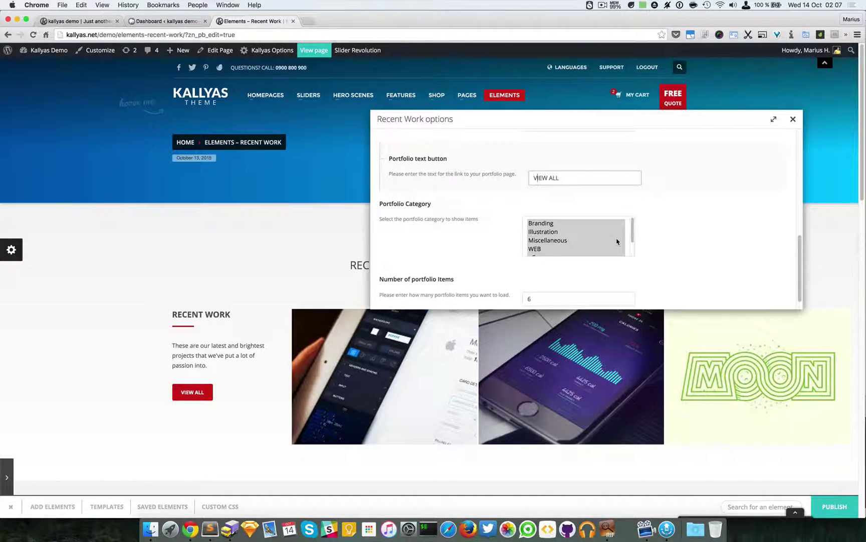
left_click(632, 224)
key("super+a")
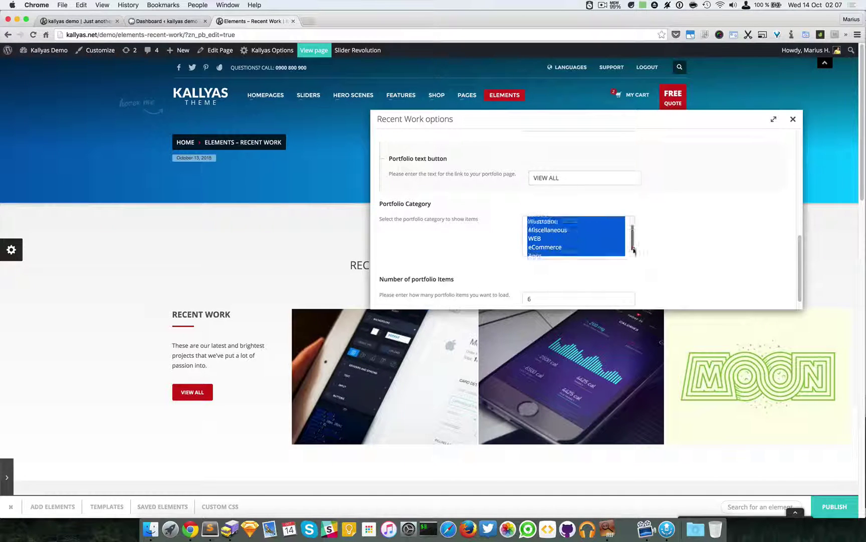
scroll(632, 226, "up", 2)
left_click(634, 220)
scroll(671, 231, "down", 1)
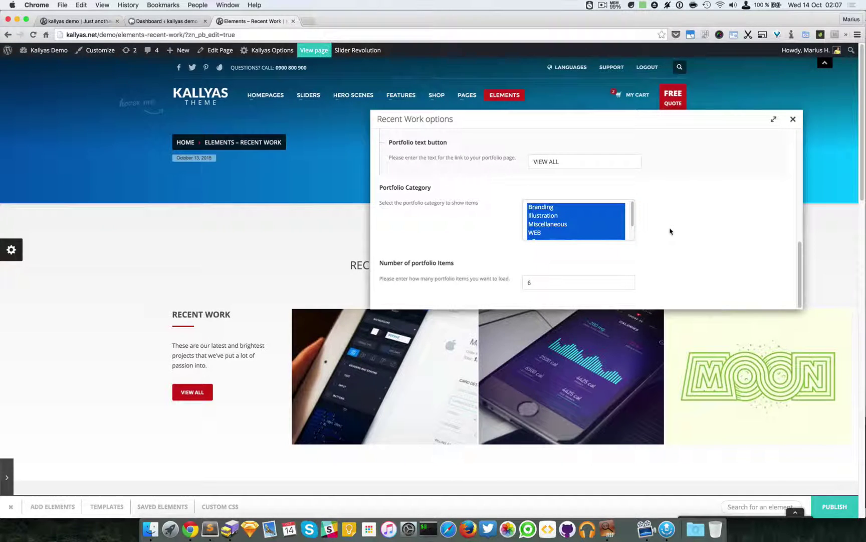
left_click(550, 207)
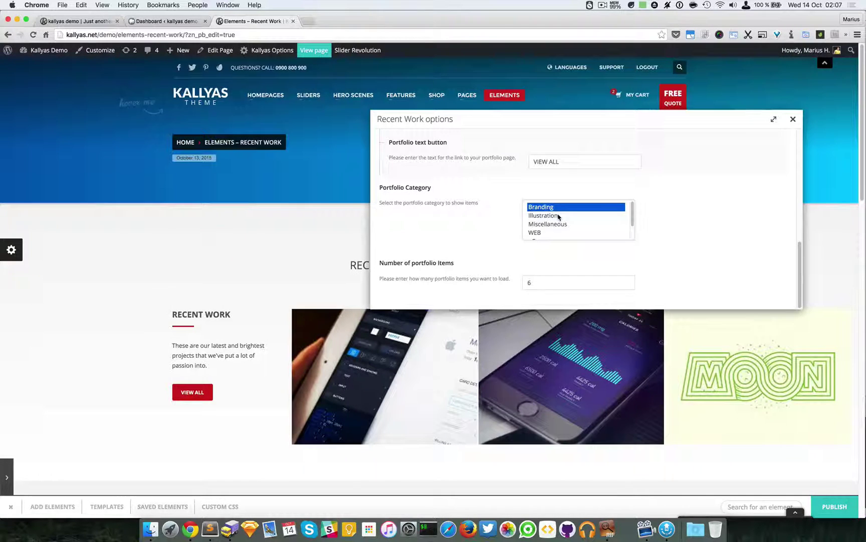
Add Illustration, Miscellaneous, eCommerce, WEB and Apps to the selected portfolio categories.
left_click(559, 216, "super")
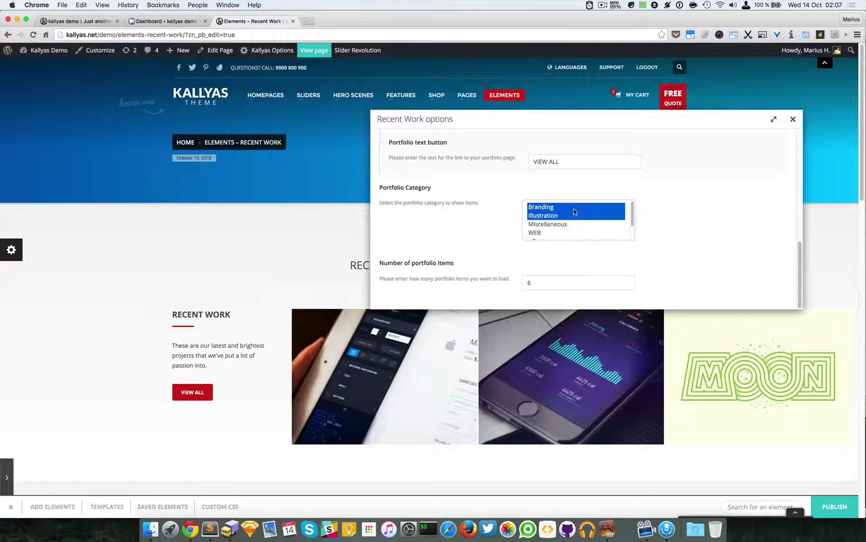
scroll(575, 213, "down", 2)
left_click(568, 207, "super")
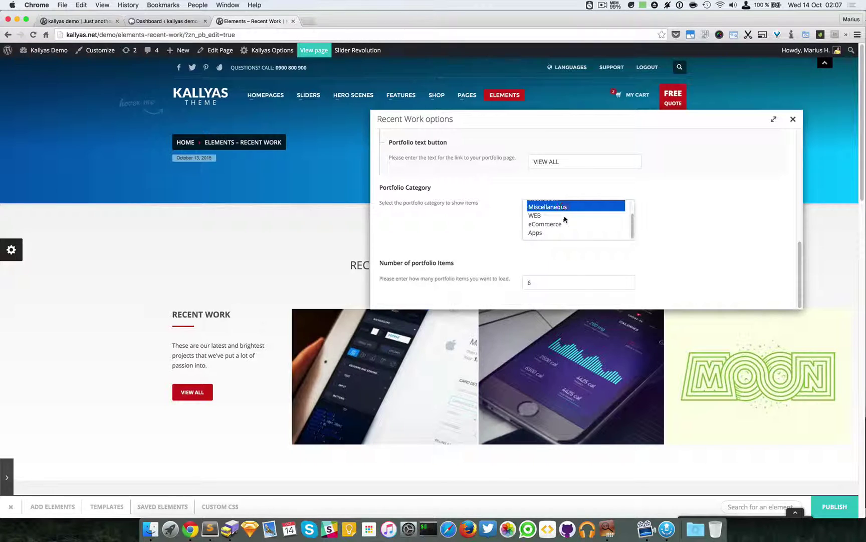
left_click(565, 224, "super")
left_click(560, 216, "super")
left_click(565, 233, "super")
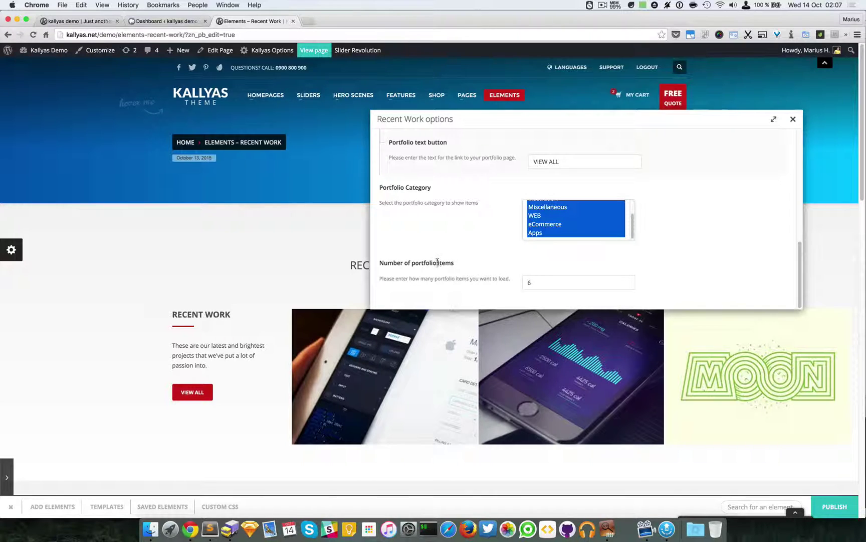
left_click(548, 283)
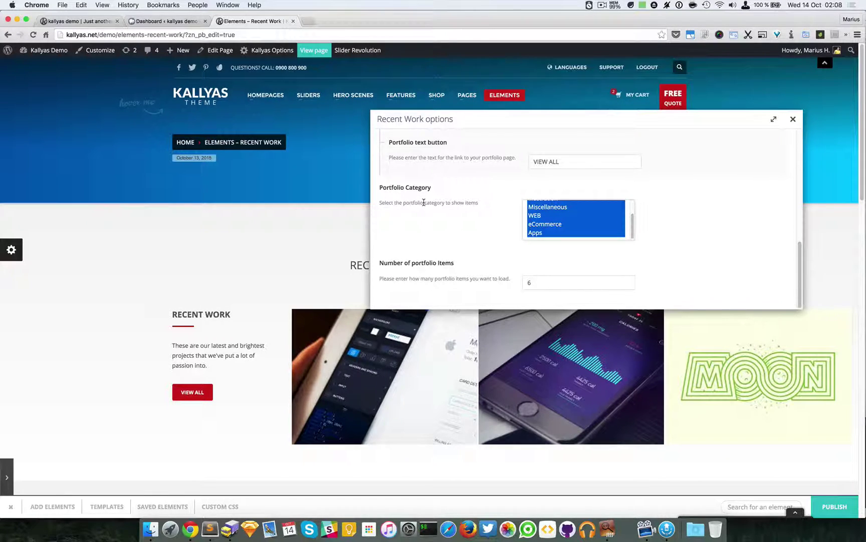
scroll(561, 219, "up", 1)
scroll(560, 220, "down", 1)
Go to the WordPress Dashboard and list all 12 published Portfolio Items.
left_click(165, 22)
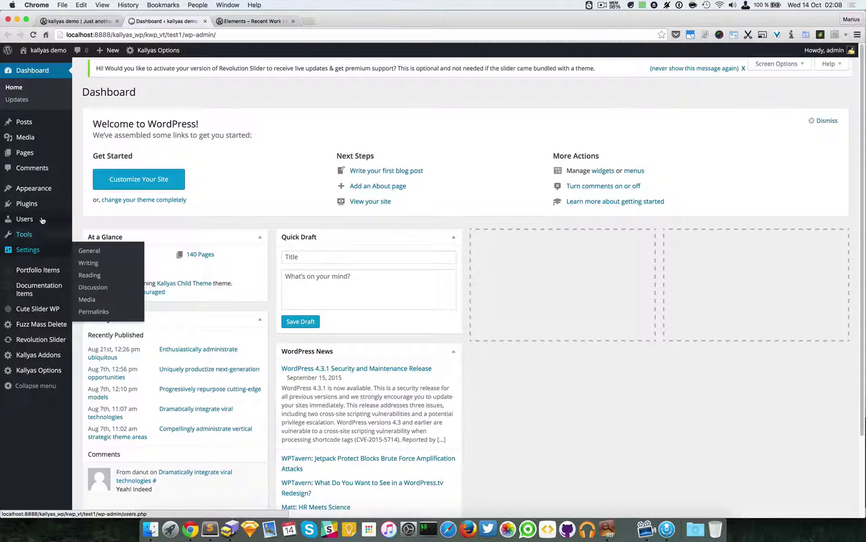
mouse_move(40, 187)
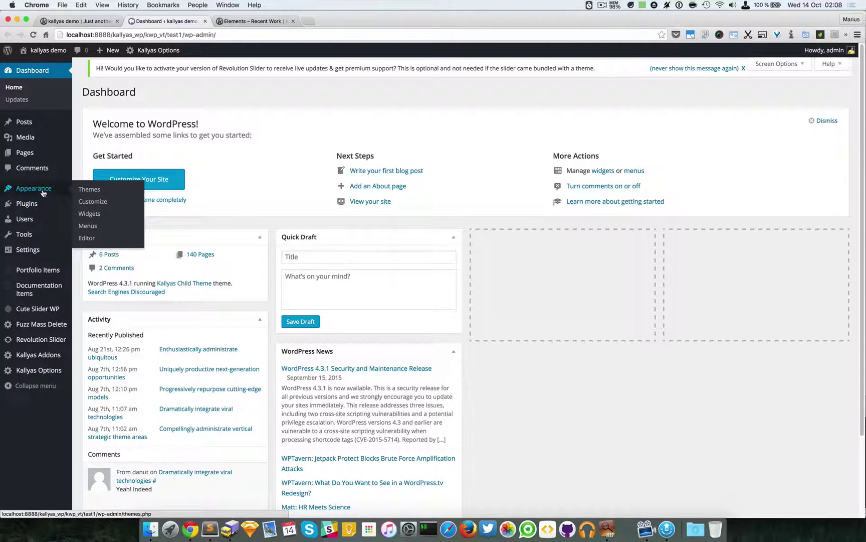
left_click(31, 272)
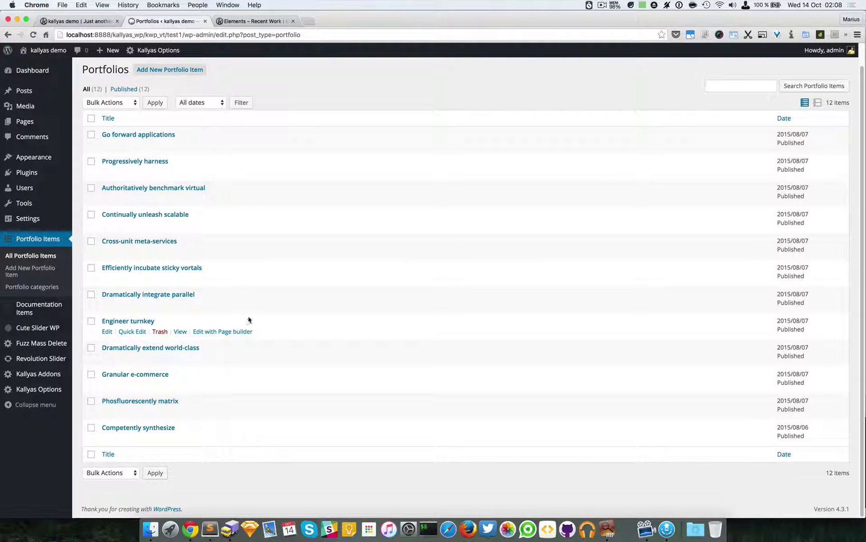
scroll(253, 296, "up", 1)
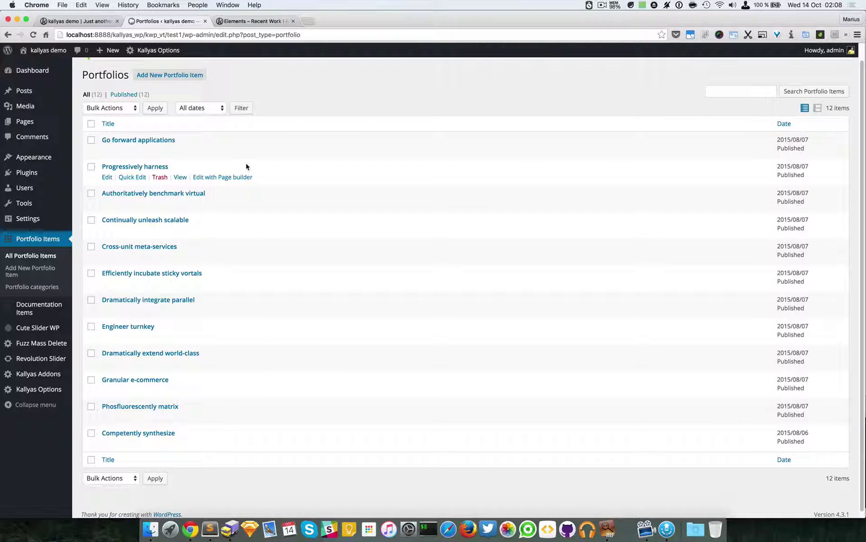
Start a new portfolio item and review its General Options and Categories boxes.
left_click(168, 76)
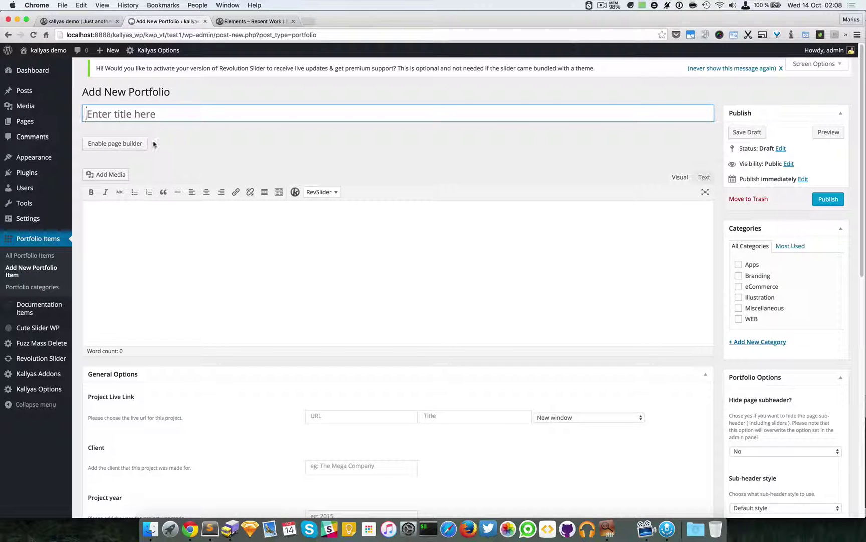
scroll(264, 277, "down", 5)
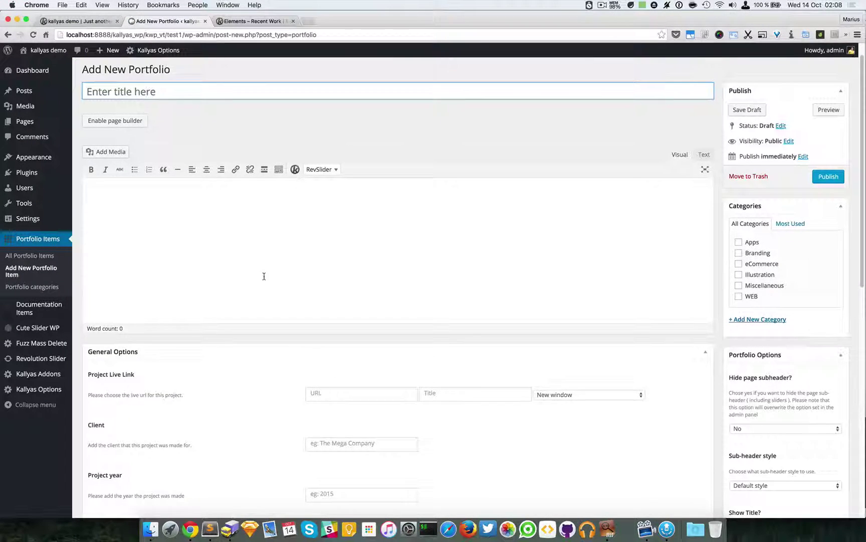
scroll(262, 295, "down", 3)
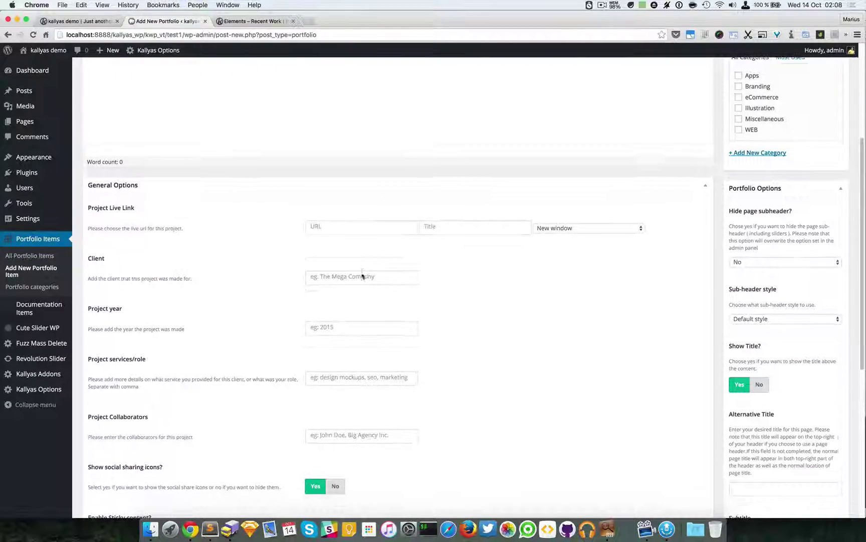
scroll(346, 316, "down", 4)
scroll(336, 318, "up", 10)
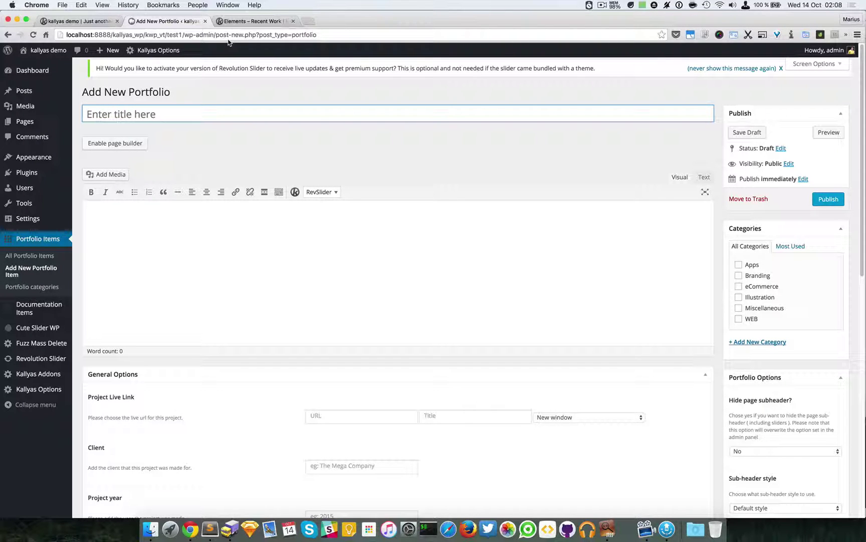
Return via the kallyas demo tab to the Elements – Recent Work page builder tab.
left_click(91, 21)
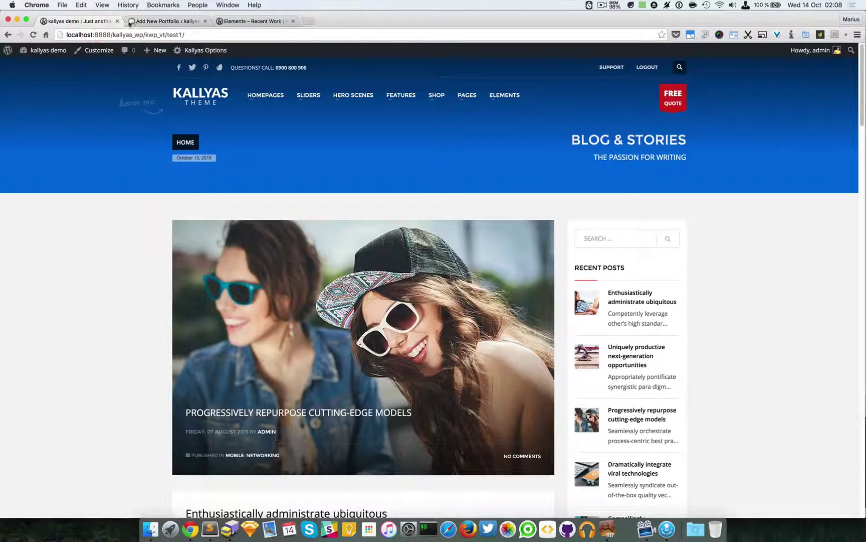
left_click(239, 21)
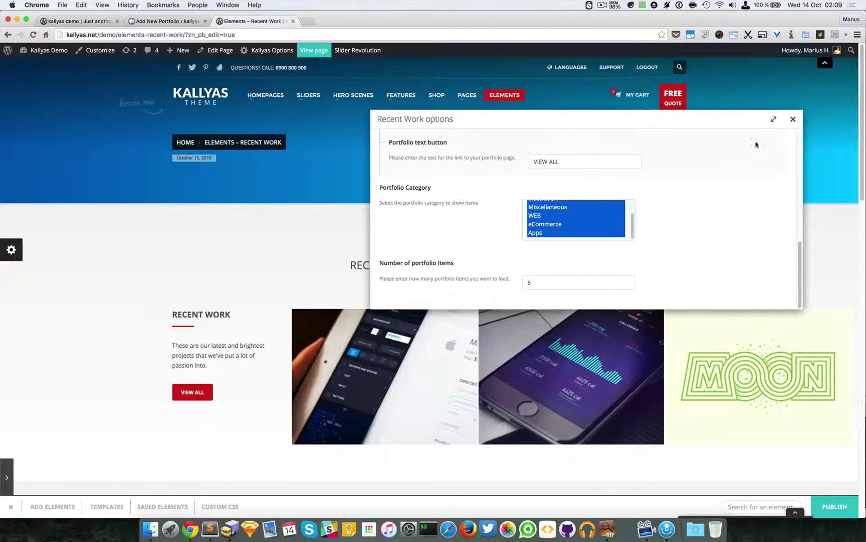
Close the current Recent Work options and open the RECENT WORK 1 / STYLE 1 element's settings.
left_click(793, 119)
scroll(550, 291, "down", 5)
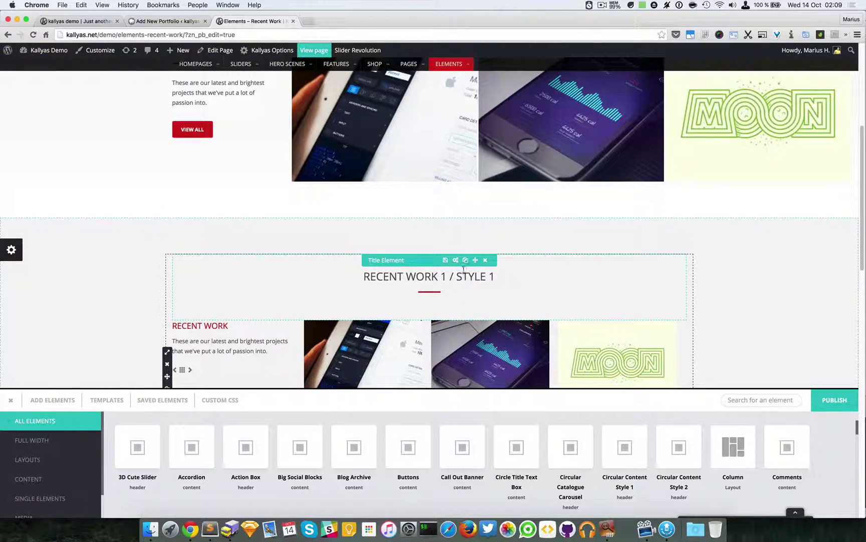
scroll(466, 287, "down", 3)
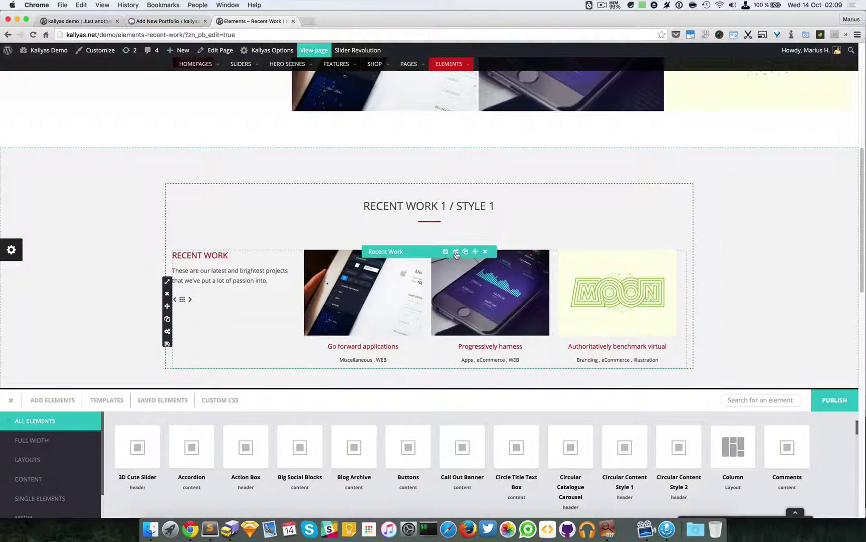
left_click(450, 253)
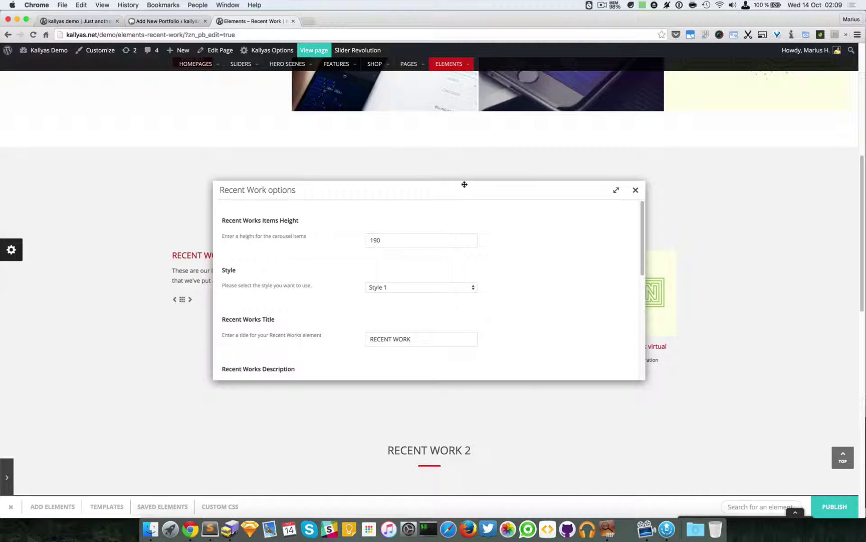
Review its settings (items height 190, Style 1, 6 items), then close the options.
left_click_drag(464, 184, 566, 270)
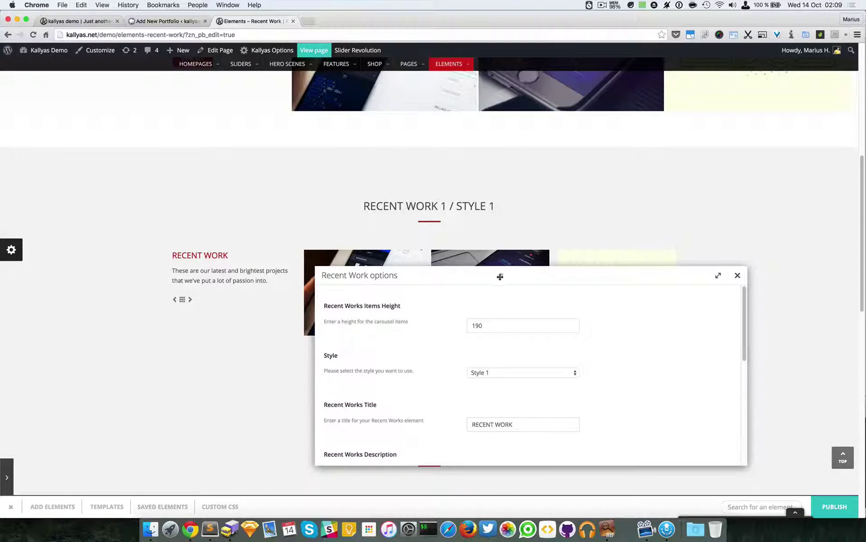
left_click_drag(499, 276, 511, 357)
left_click(489, 408)
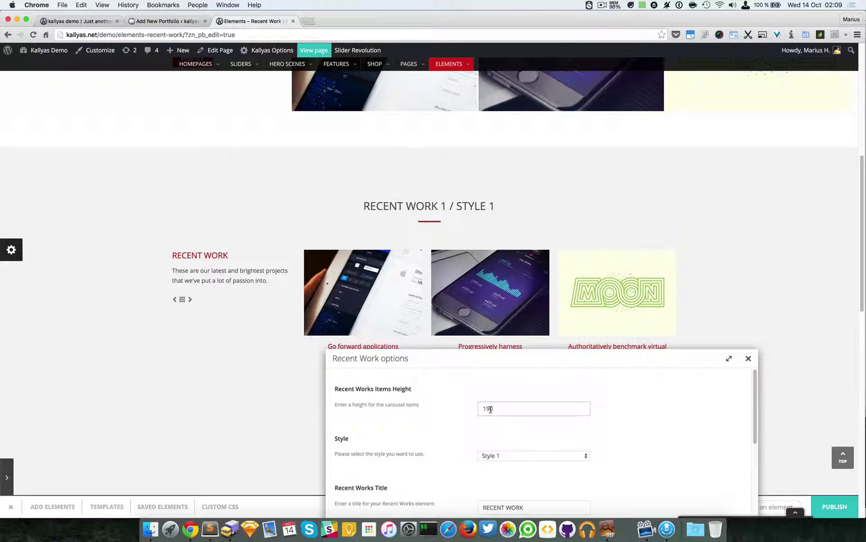
scroll(493, 407, "down", 5)
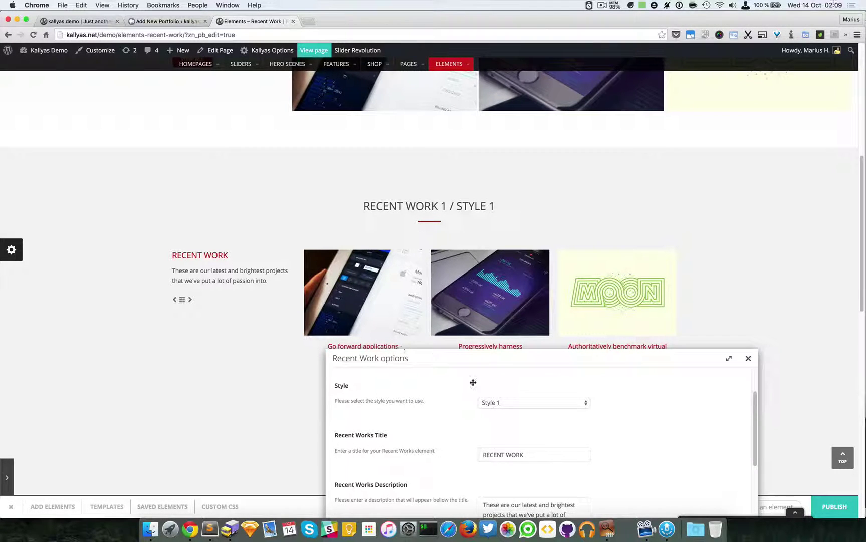
scroll(492, 426, "down", 5)
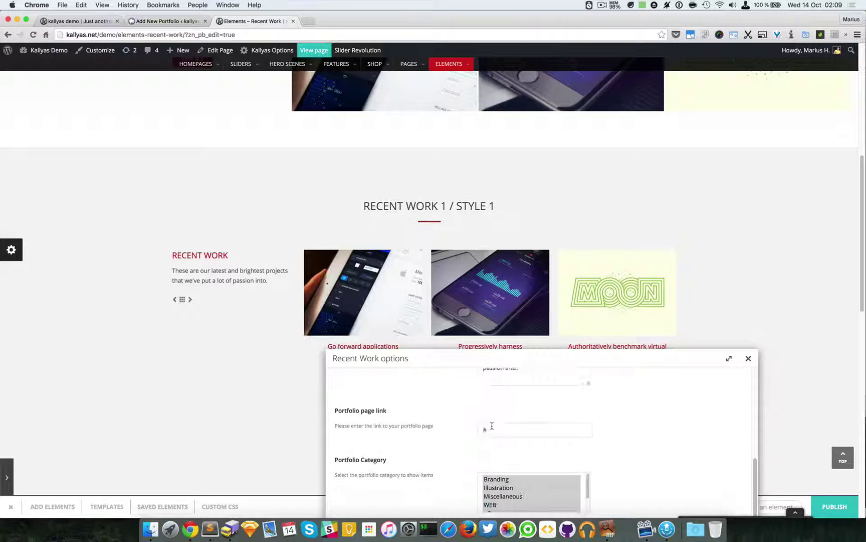
scroll(497, 451, "down", 2)
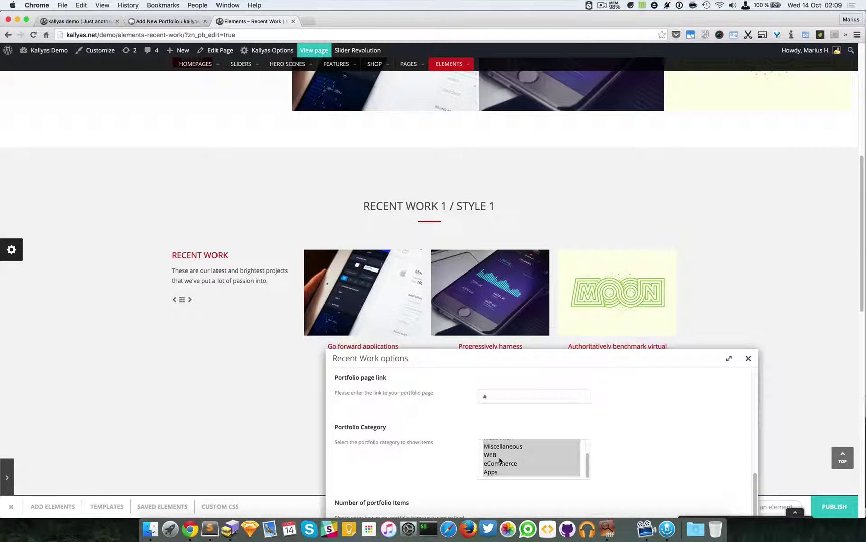
left_click_drag(443, 363, 478, 266)
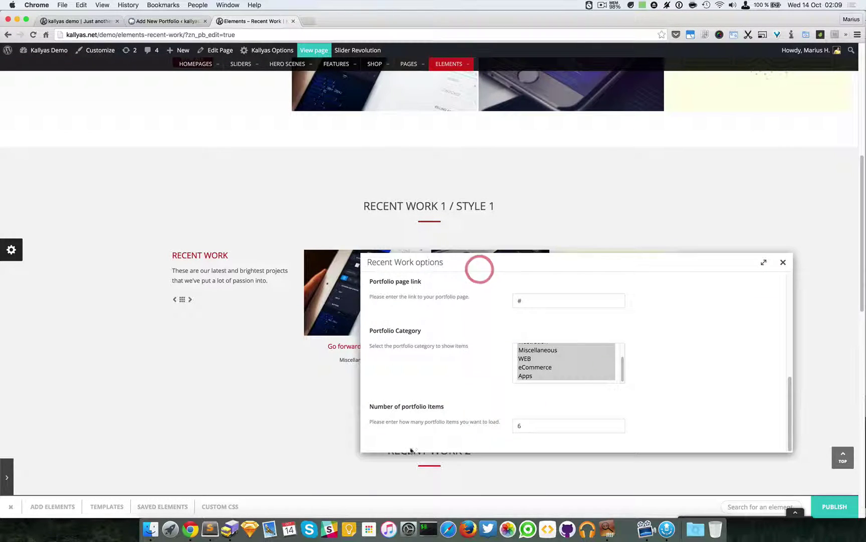
left_click(783, 263)
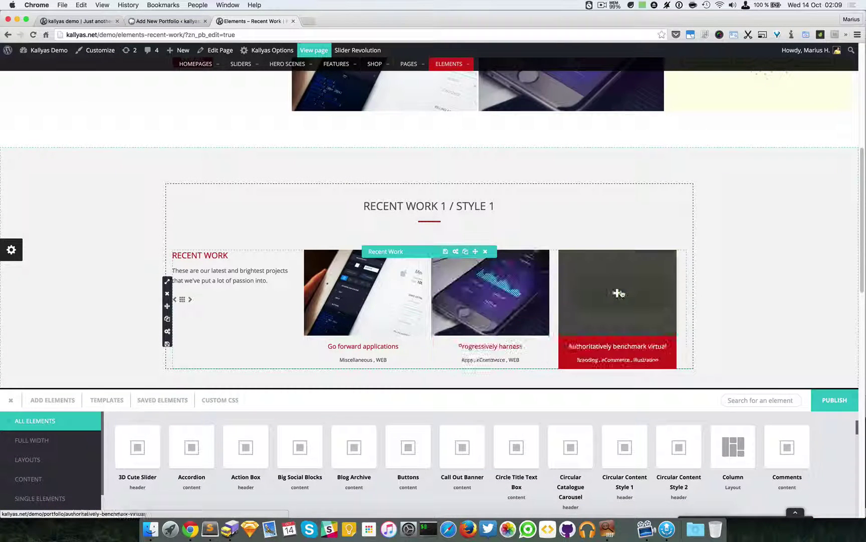